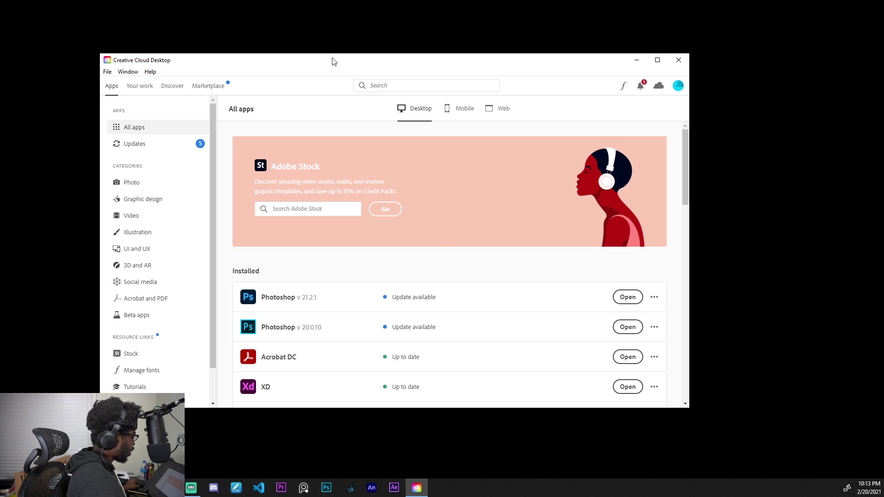
- Search Creative Cloud for "adobe animate" and limit the results to apps
left_click(434, 87)
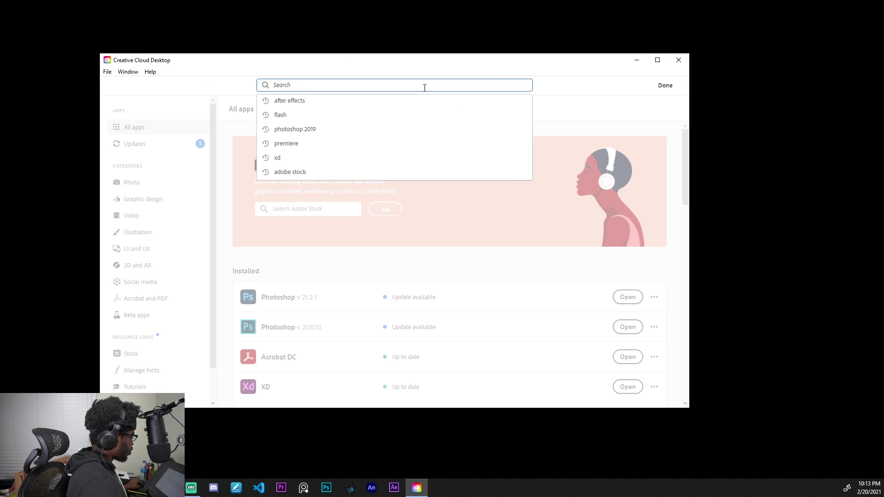
type("adobe animate")
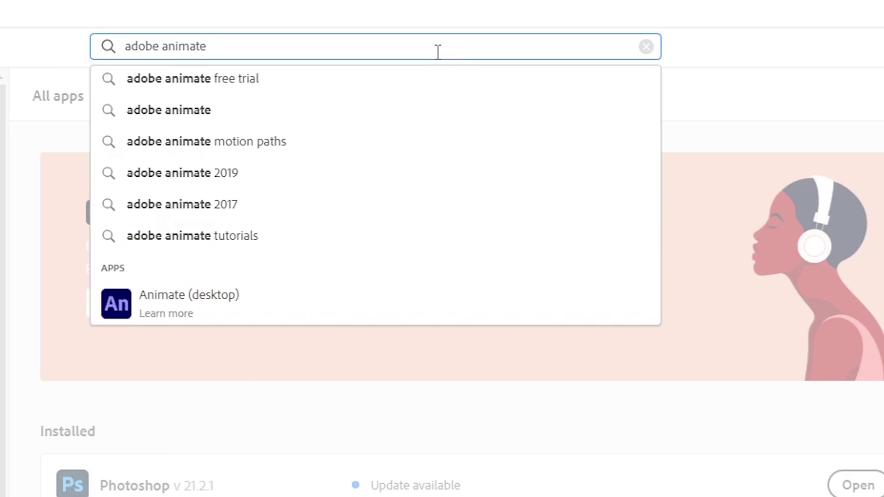
key("Return")
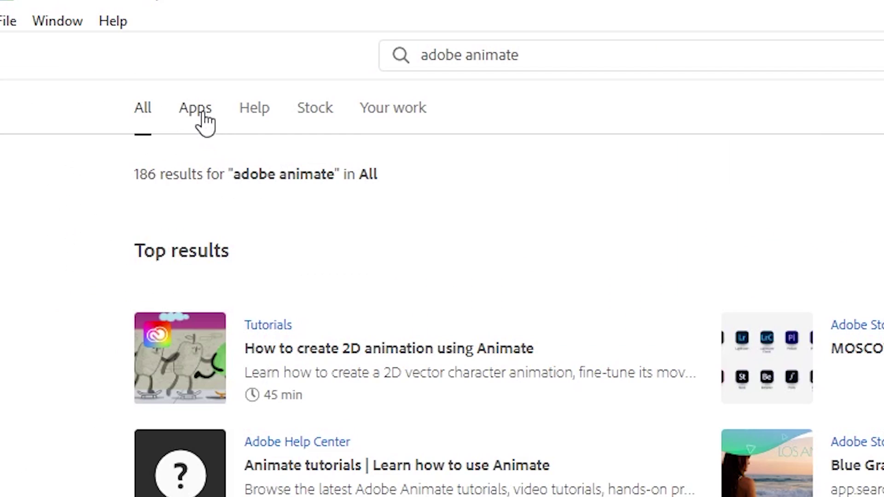
left_click(199, 123)
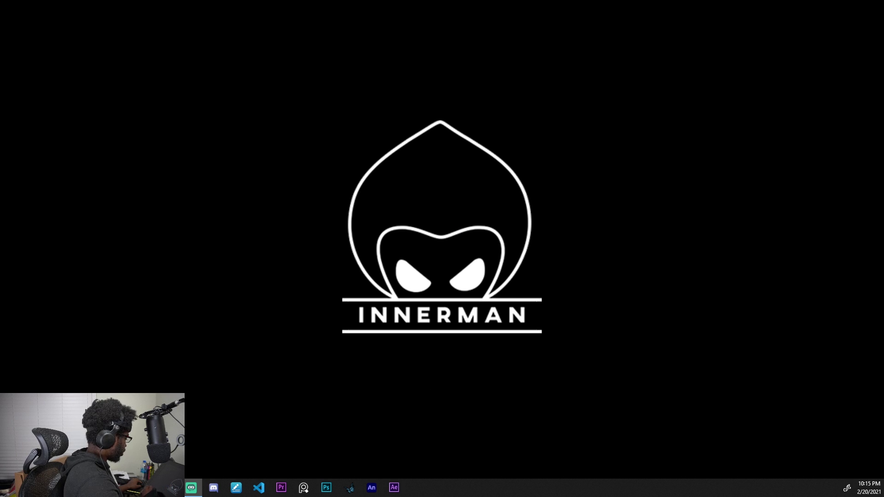
- Search Windows for Adobe Animate 2021 and launch it
key("super+s")
type("ad")
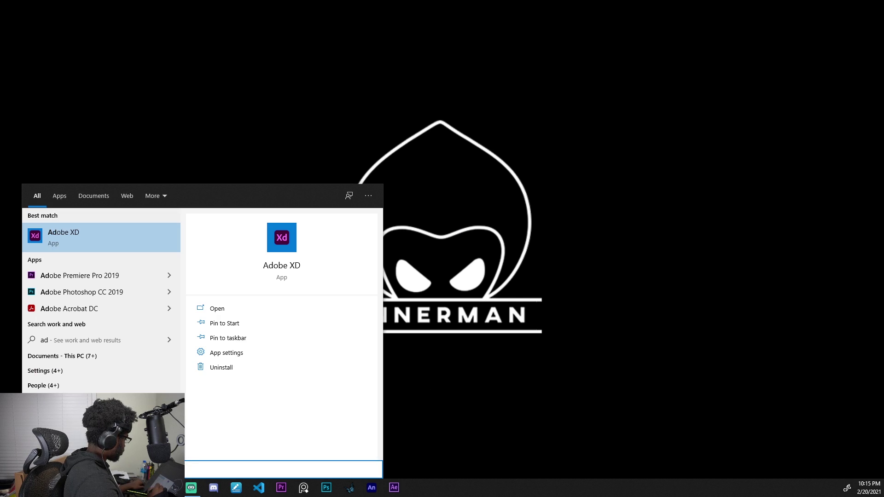
type("obe a")
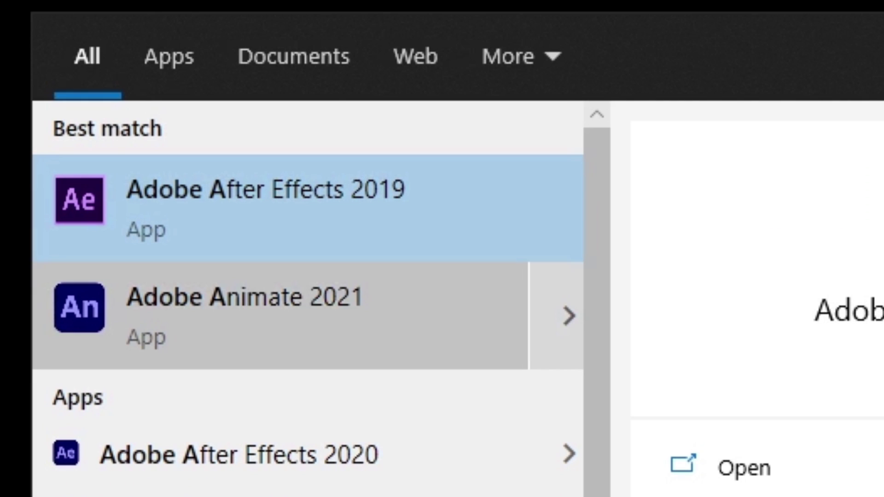
left_click(244, 313)
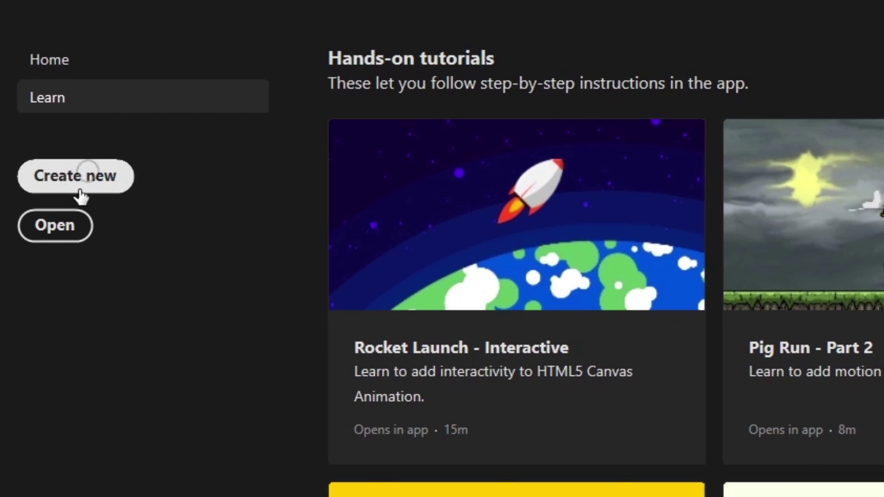
- Create a new 1920 x 1080 document at 24 FPS and save it as SuperMegaUltraDeluxe2000SensationAnimationEpic.fla
left_click(36, 128)
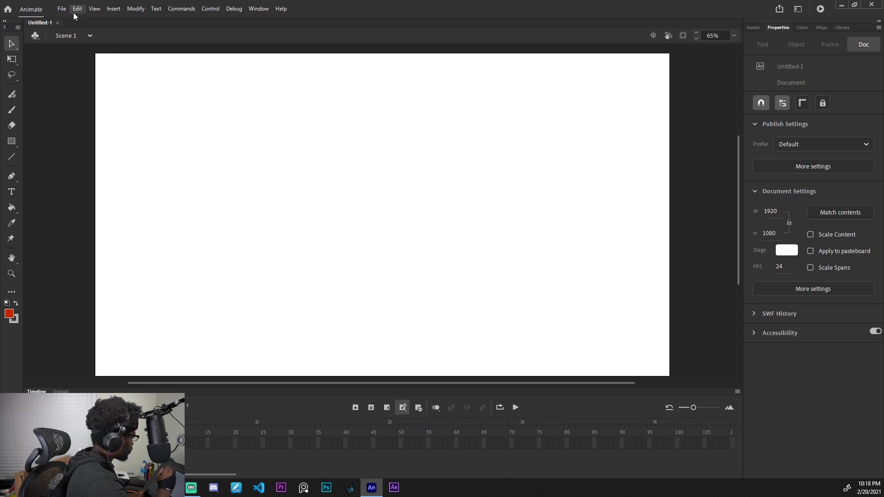
left_click(61, 9)
left_click(147, 101)
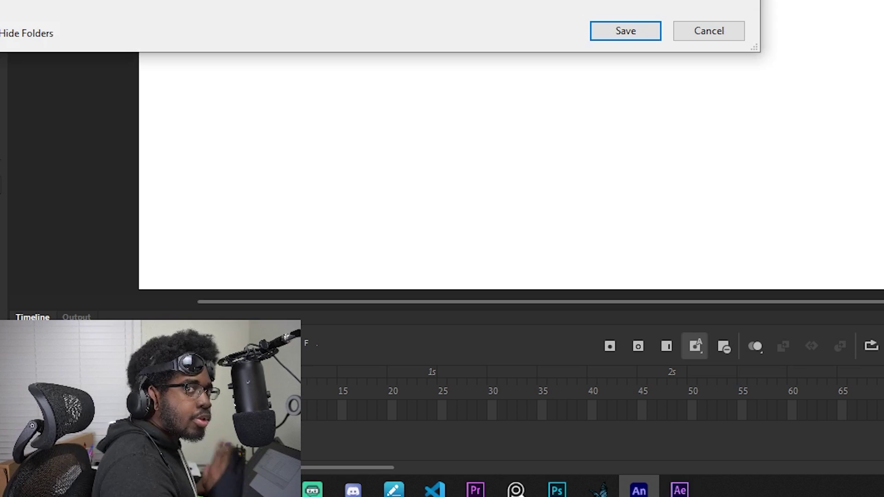
type("SuperM")
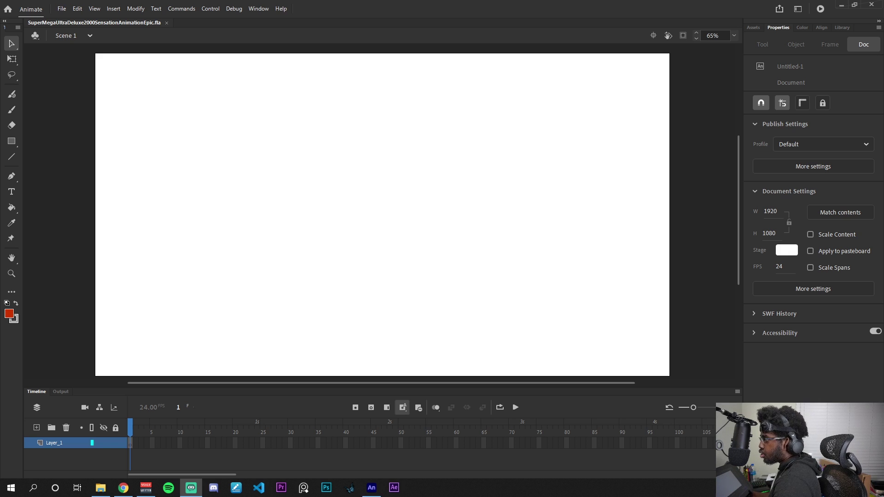
- Draw a red freehand circle with the brush and move it to the middle of the stage using Free Transform
key("b")
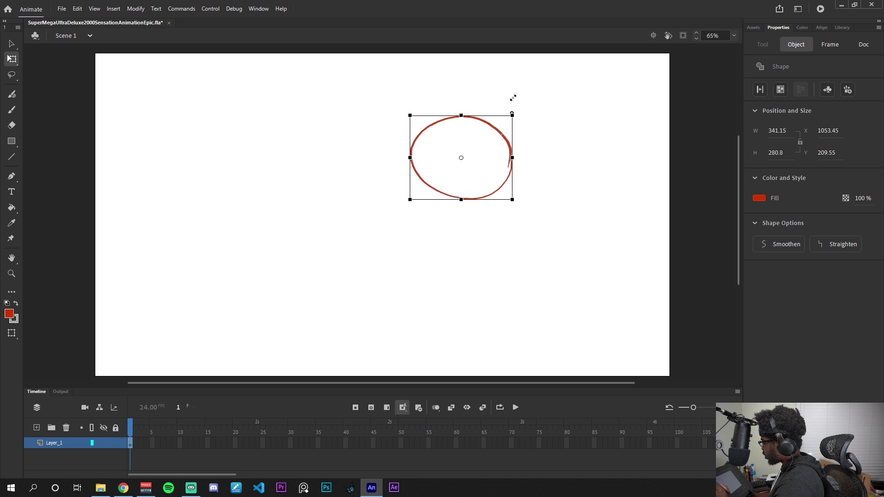
left_click_drag(512, 115, 520, 84)
left_click(530, 107)
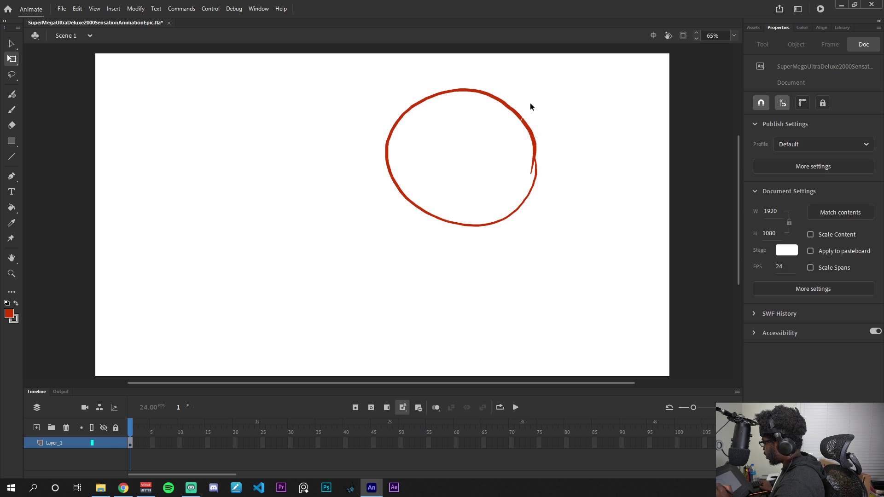
left_click_drag(526, 133, 473, 204)
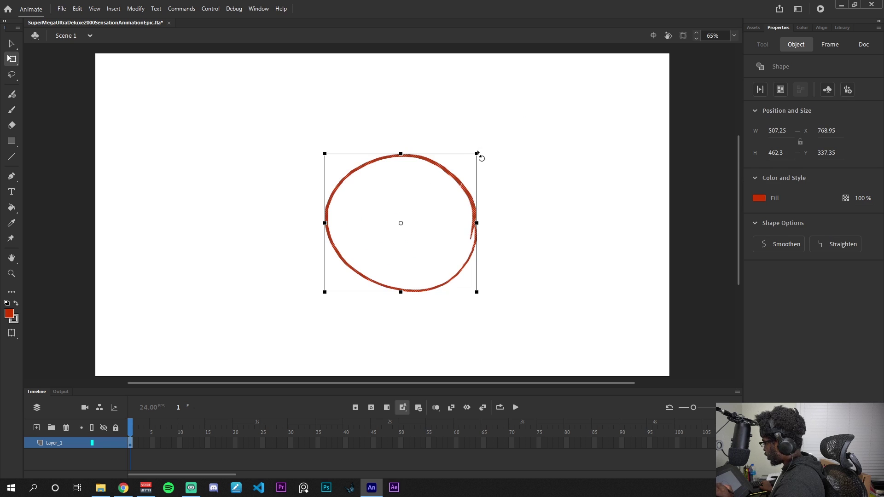
left_click_drag(477, 153, 478, 152)
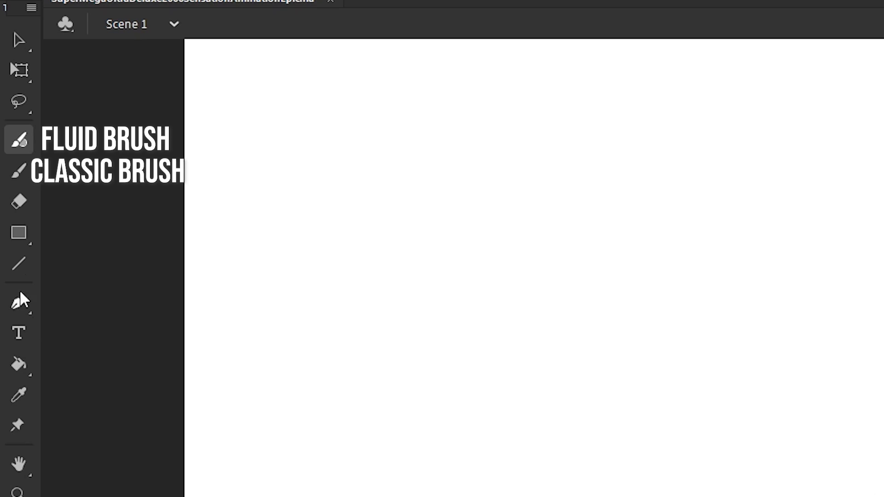
- Try the Classic Brush and Fluid Brush with red zigzag strokes on the stage and undo them
left_click(18, 173)
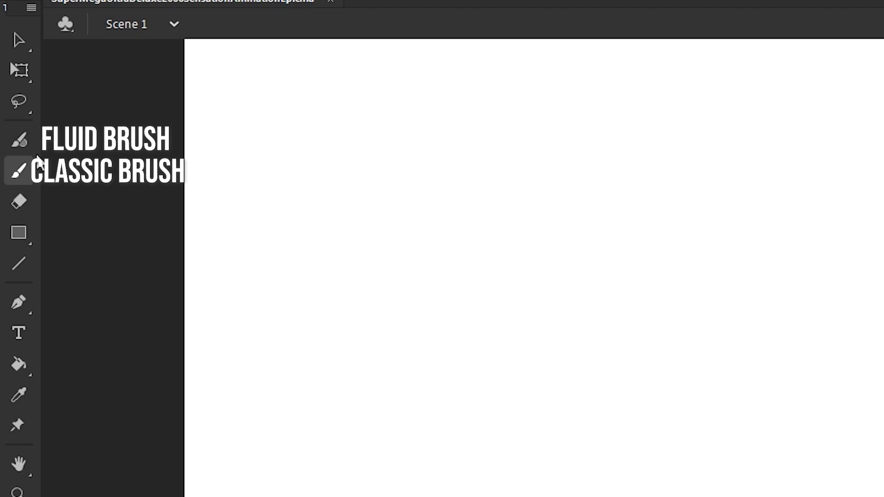
left_click_drag(462, 380, 507, 401)
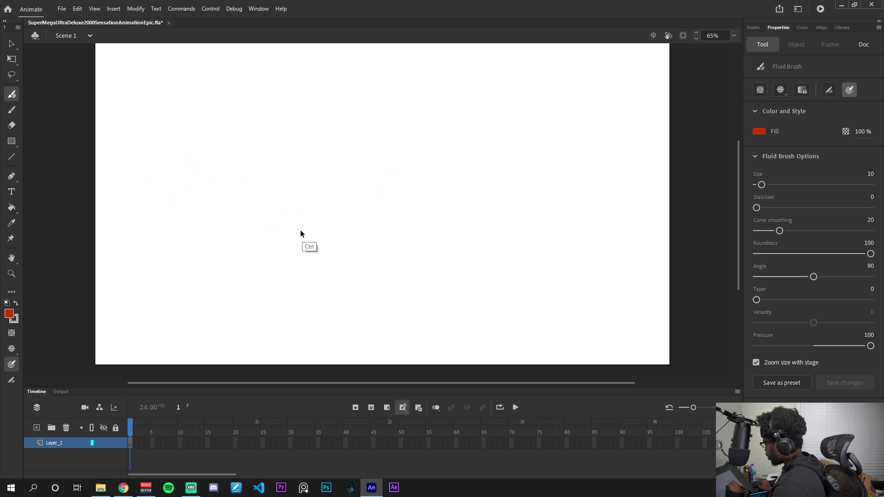
mouse_move(310, 238)
left_mouse_down()
mouse_move(367, 189)
mouse_move(497, 182)
mouse_move(483, 203)
left_mouse_up()
key("ctrl+z")
mouse_move(328, 173)
left_mouse_down()
mouse_move(331, 139)
mouse_move(337, 274)
left_mouse_up()
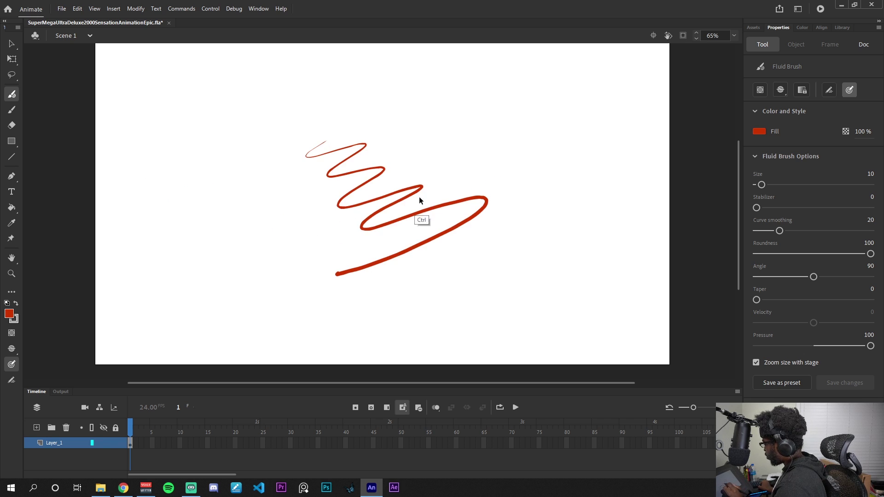
key("ctrl+z")
- Draw a wavy red brush stroke and rub over it with the Eraser
mouse_move(355, 144)
left_mouse_down()
mouse_move(376, 169)
mouse_move(479, 186)
left_mouse_up()
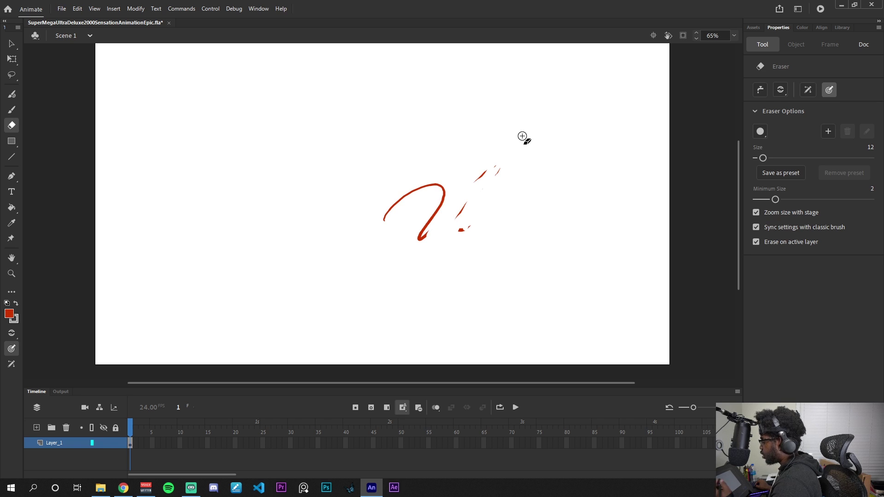
left_click_drag(461, 216, 499, 173)
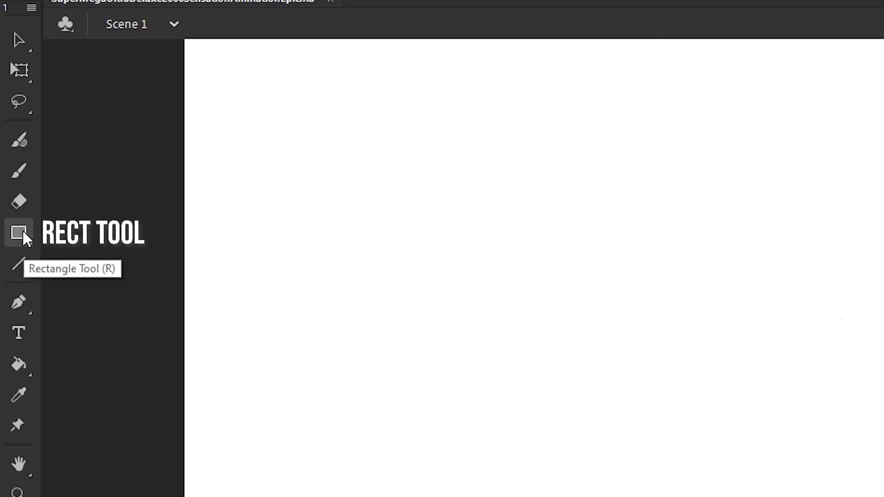
- Draw a red filled rectangle on the stage and display the other shape tools grouped with the Rectangle tool
left_click(10, 137)
left_click_drag(448, 172, 797, 421)
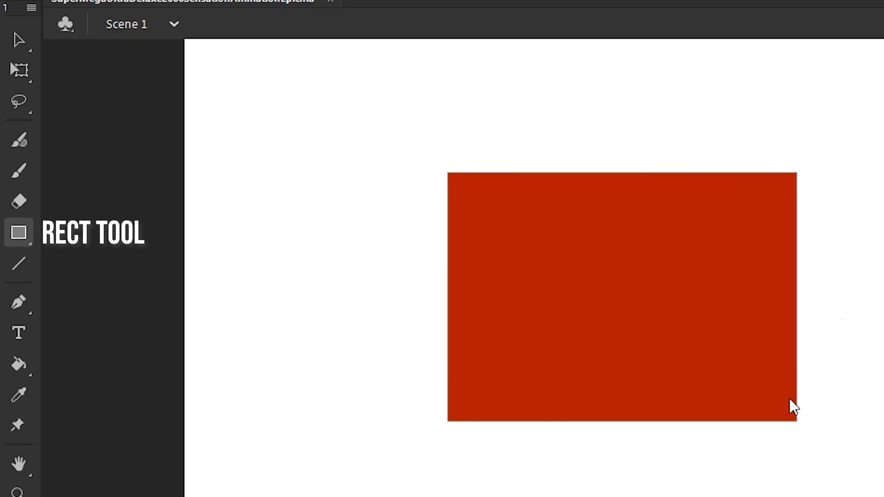
left_click(26, 235)
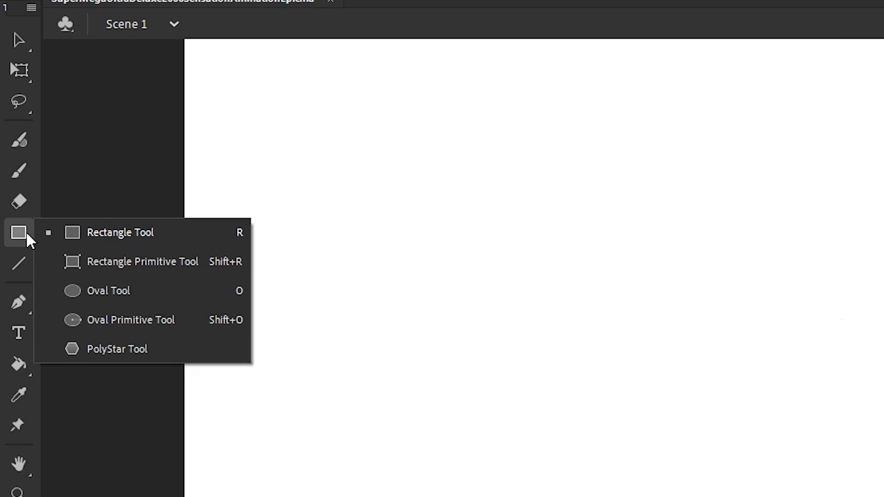
left_click(52, 255)
- Try out straight segments with the Line tool and a curved path with the Pen tool on the stage
left_click(23, 265)
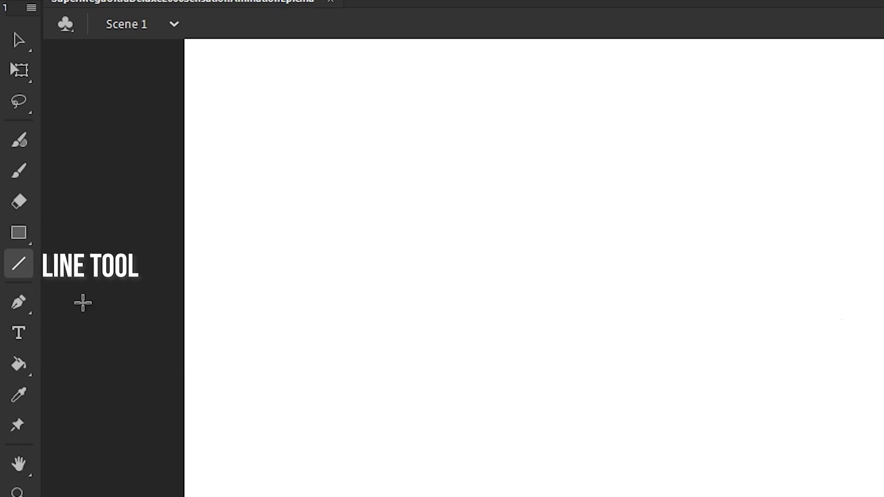
left_click_drag(419, 354, 883, 252)
left_click_drag(640, 470, 635, 470)
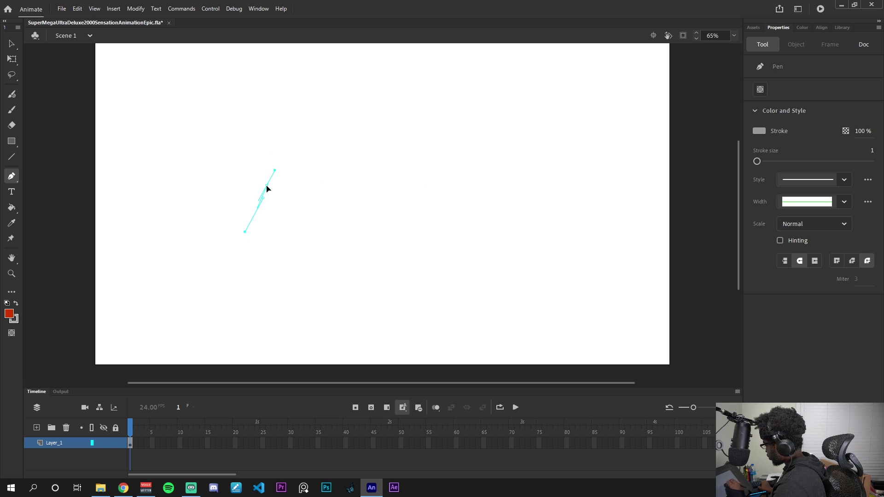
left_click_drag(298, 152, 329, 219)
left_click_drag(267, 93, 271, 90)
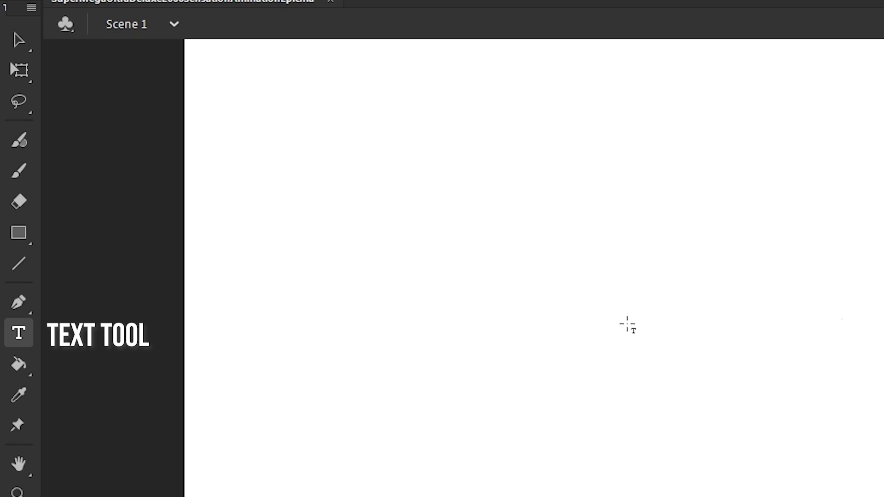
- Add the text "2PAC IS STILL ALIVE" to the stage with the Text tool
left_click(680, 302)
type("2PAC IS S")
type("TIL")
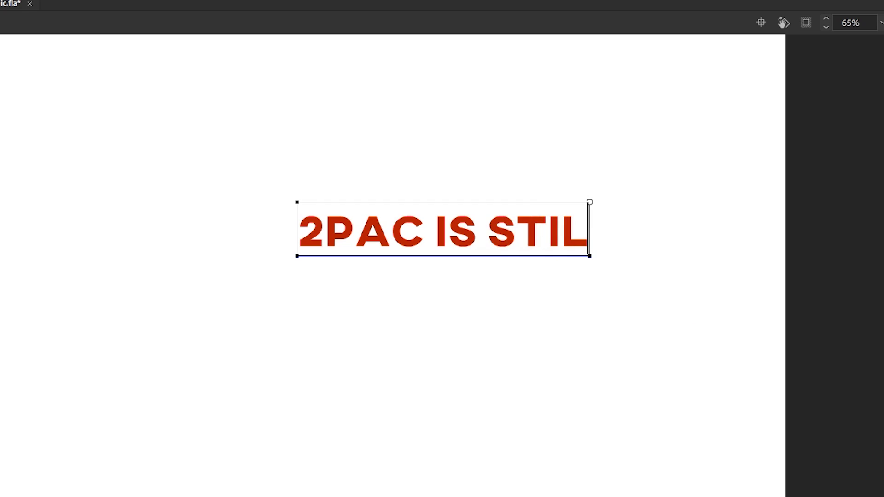
type("L ALIVE")
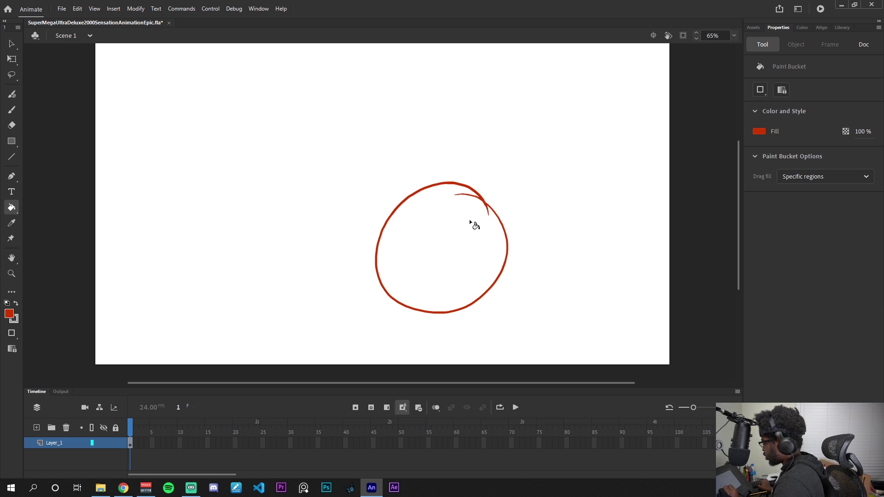
- Sample the red of the hand-drawn circle's outline with the Eyedropper
left_click(455, 263)
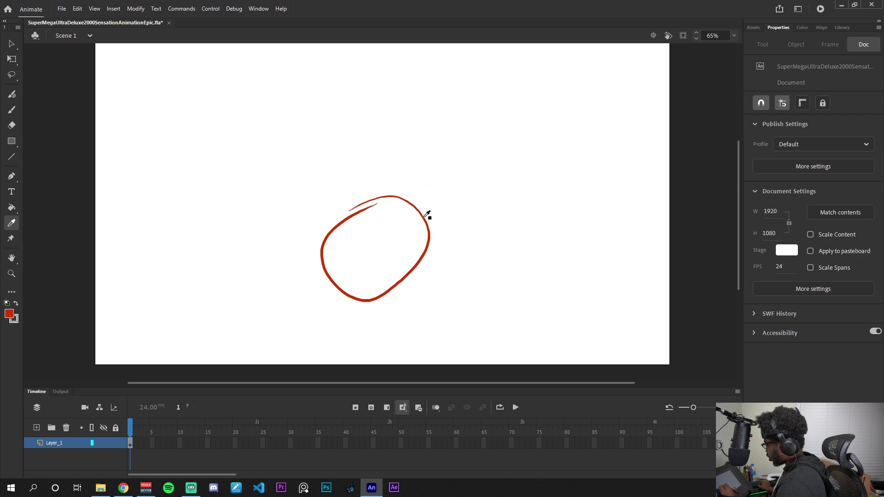
left_click(425, 220)
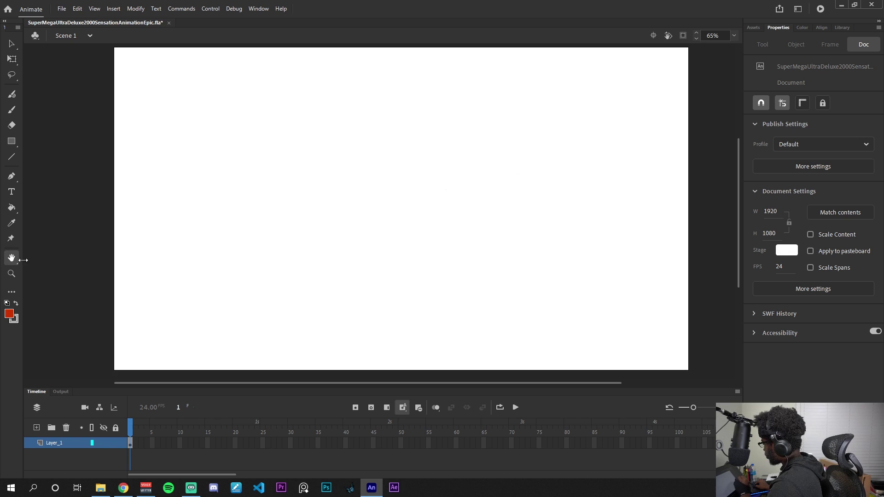
- Pan the stage with the Hand tool and magnify it to 2000% with the Zoom tool
left_click_drag(434, 231, 439, 282)
key("z")
left_click_drag(461, 208, 445, 264)
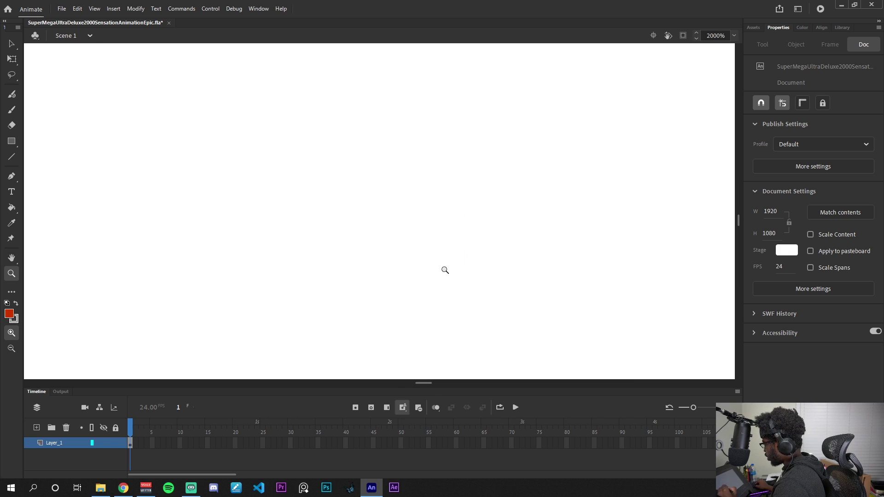
- Reduce the stage magnification in small increments and enter a much lower zoom percentage
left_click(696, 39)
left_click(697, 40)
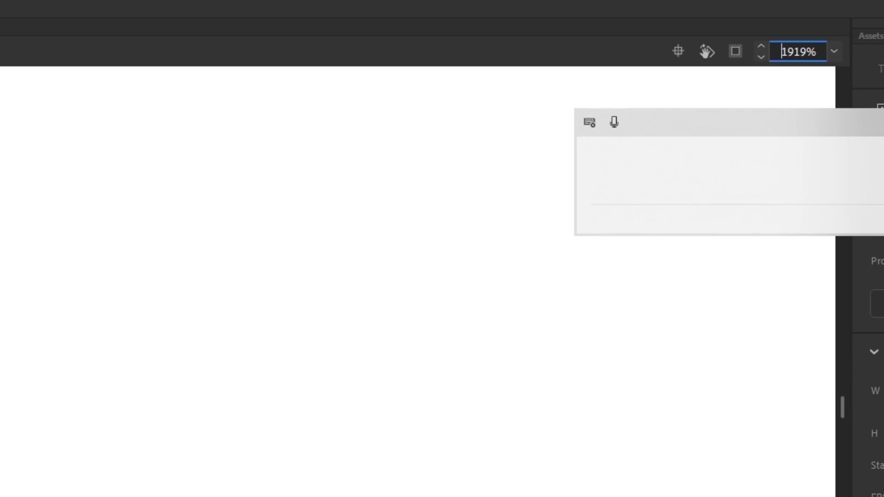
double_click(798, 51)
type("100")
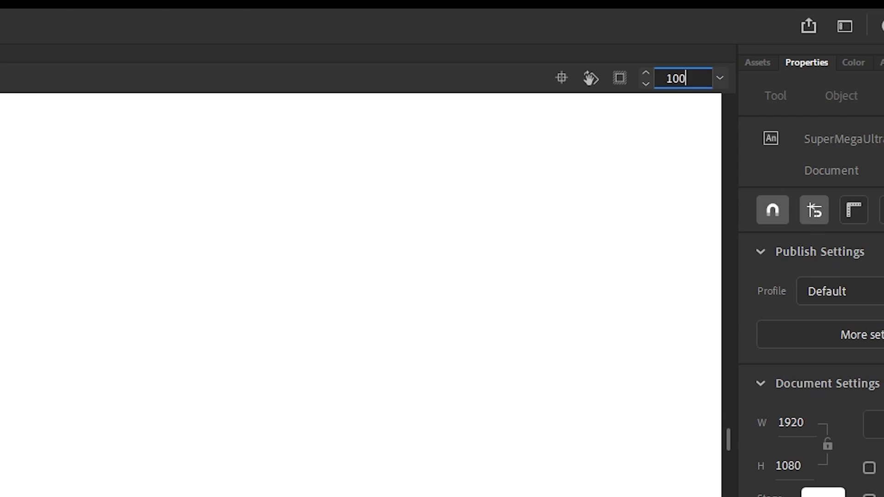
key("Return")
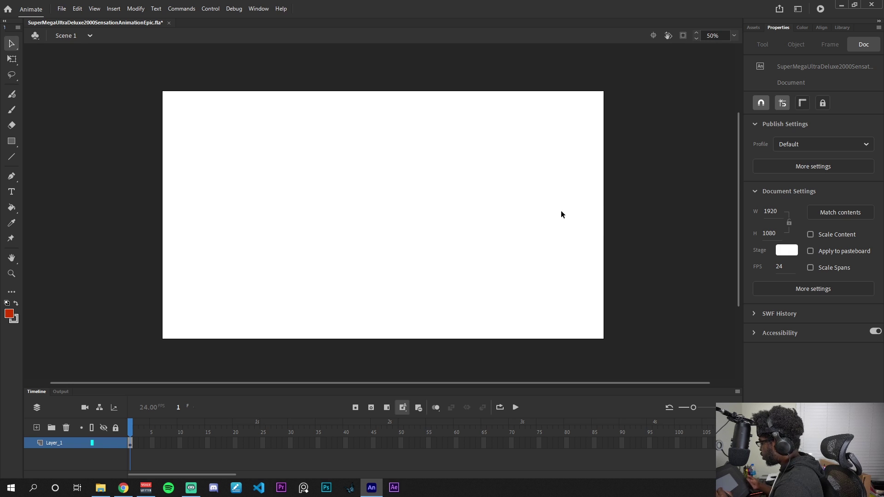
- Activate the Rectangle tool and temporarily pan the stage without leaving that tool
key("r")
left_click_drag(554, 177, 555, 231)
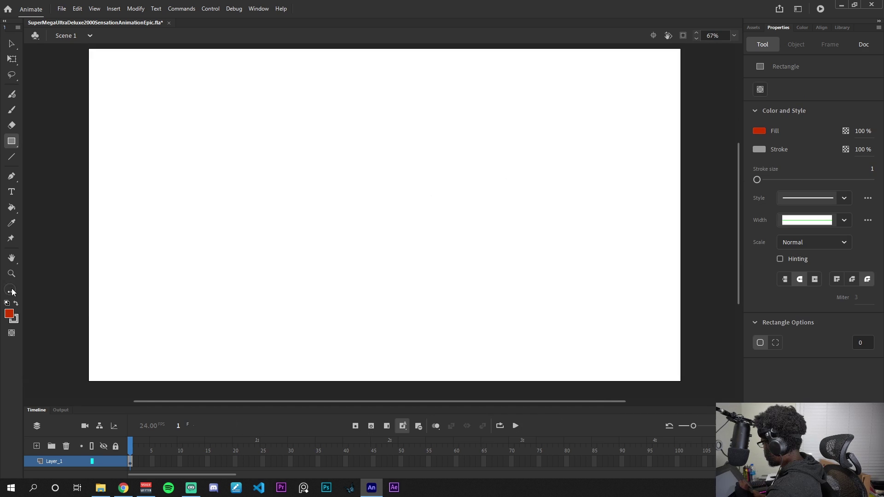
- Open the collection of additional tools that can be added to the toolbar
left_click(11, 292)
left_click(12, 292)
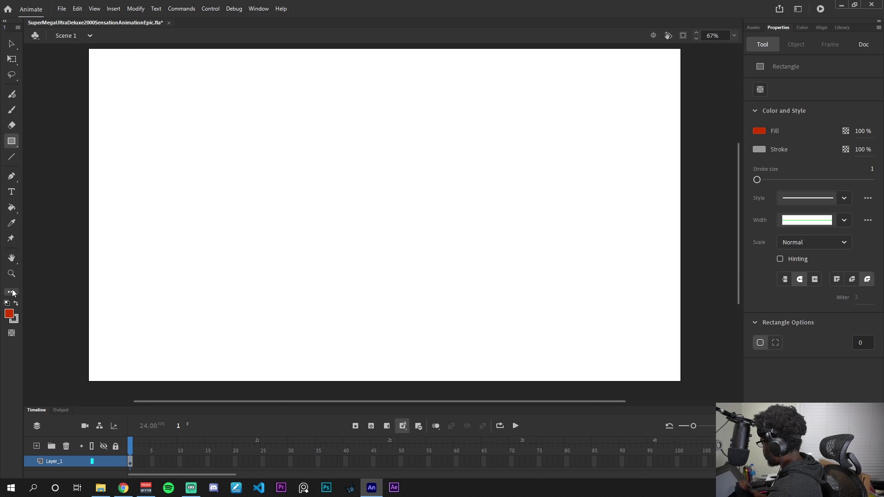
left_click(12, 292)
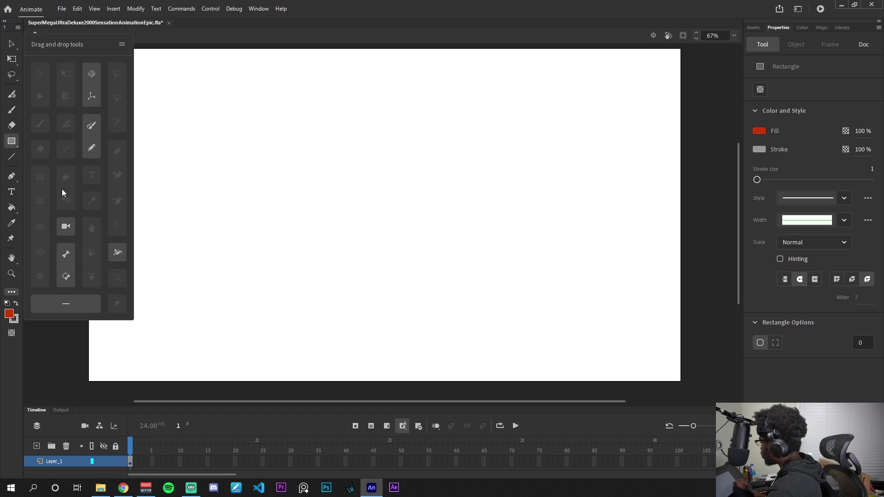
- Look over the fill color swatches, close them without changing the color, and activate the Classic Brush
left_click(9, 314)
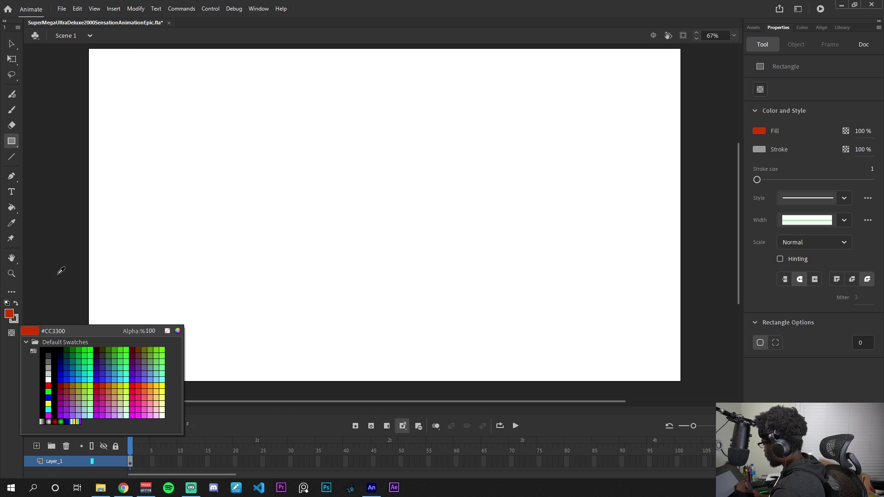
left_click(10, 313)
key("b")
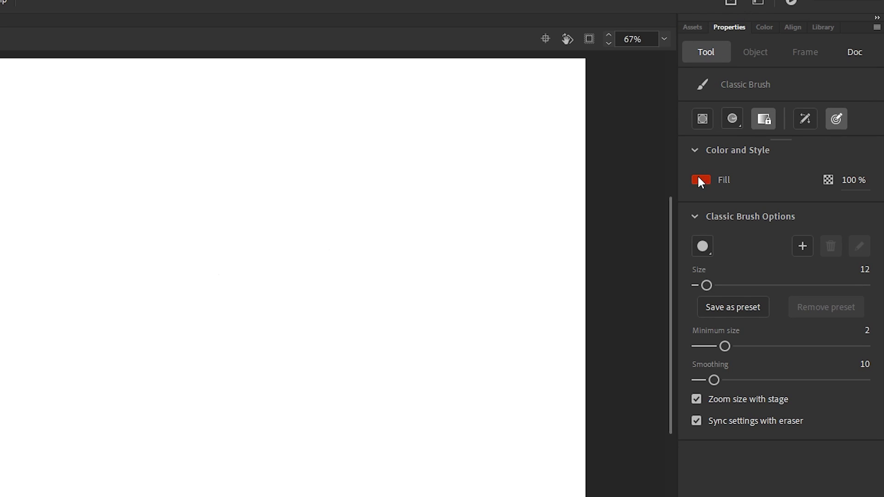
- Paint a red test stroke with the Classic Brush, change the fill to bright green and paint two more strokes
mouse_move(324, 411)
left_mouse_down()
mouse_move(437, 292)
mouse_move(521, 282)
left_mouse_up()
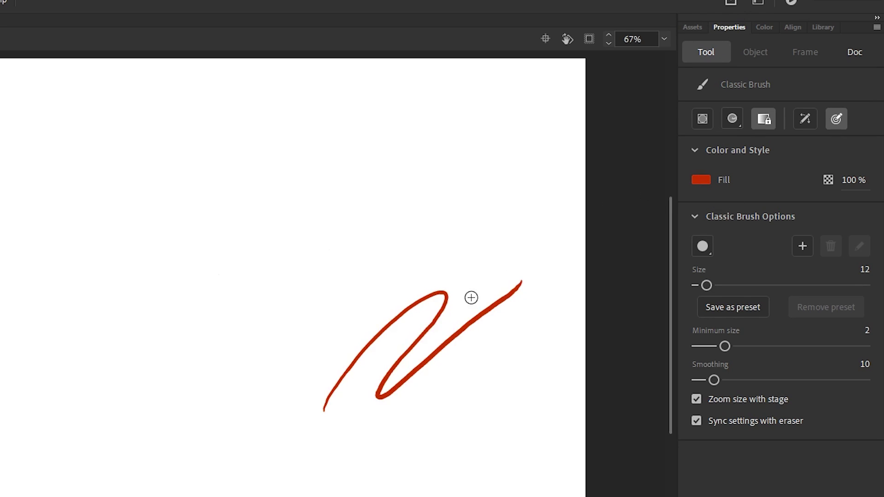
left_click(701, 179)
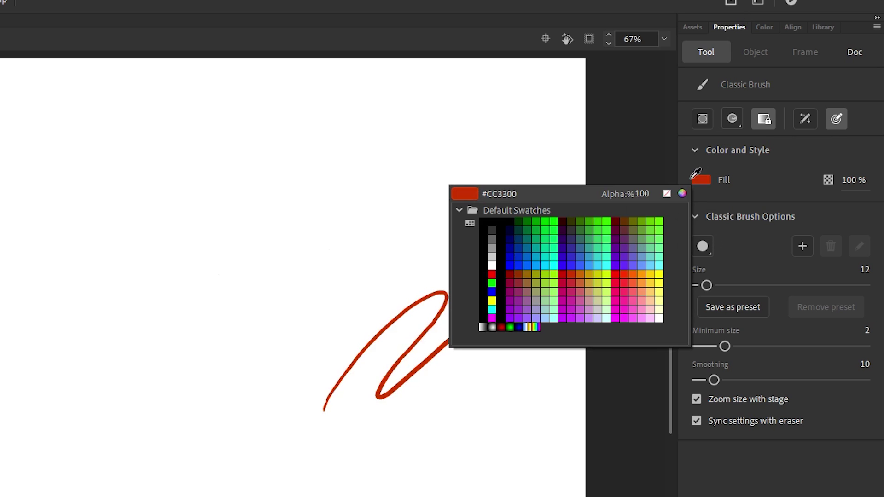
left_click(549, 254)
left_click_drag(190, 300, 482, 142)
mouse_move(128, 458)
left_mouse_down()
mouse_move(278, 492)
mouse_move(362, 339)
left_mouse_up()
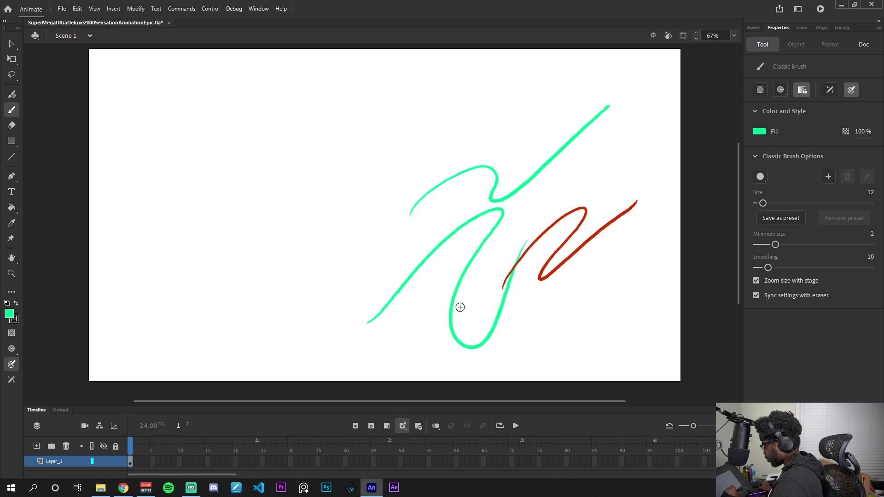
- Test the Classic Brush with strokes at size 20, minimum size 1 and smoothing 8
key("bracketright")
key("bracketright")
key("bracketright")
key("bracketright")
key("bracketright")
key("bracketright")
key("bracketright")
key("bracketright")
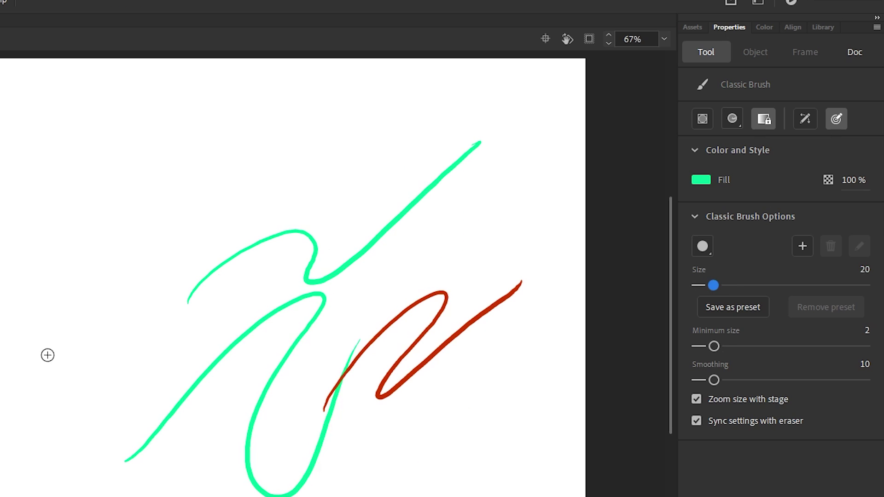
left_click_drag(47, 355, 178, 322)
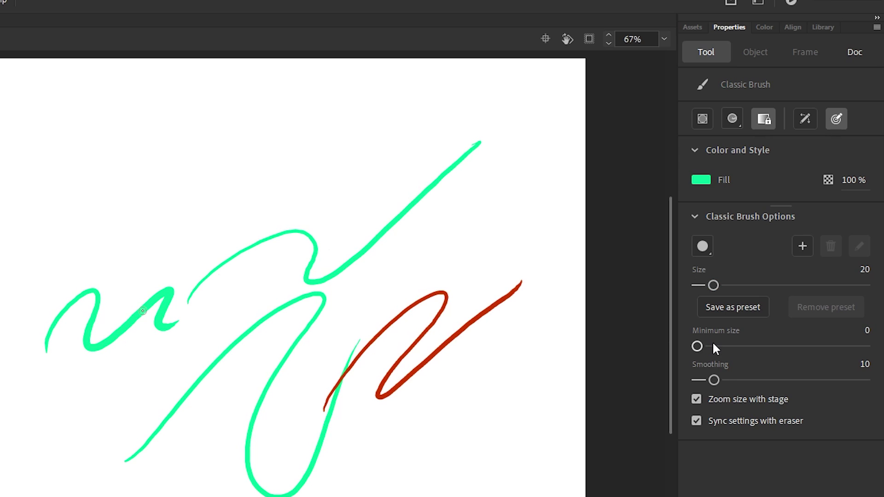
left_click_drag(711, 381, 707, 385)
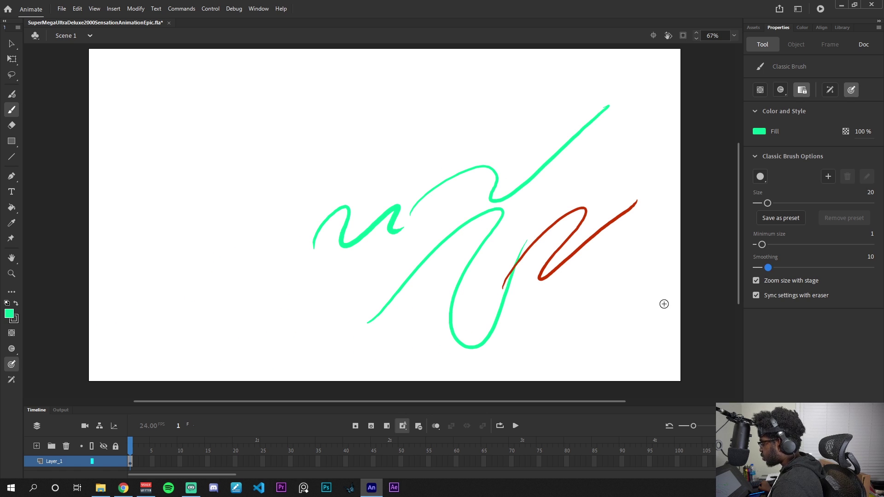
mouse_move(542, 334)
left_mouse_down()
mouse_move(577, 300)
mouse_move(648, 293)
left_mouse_up()
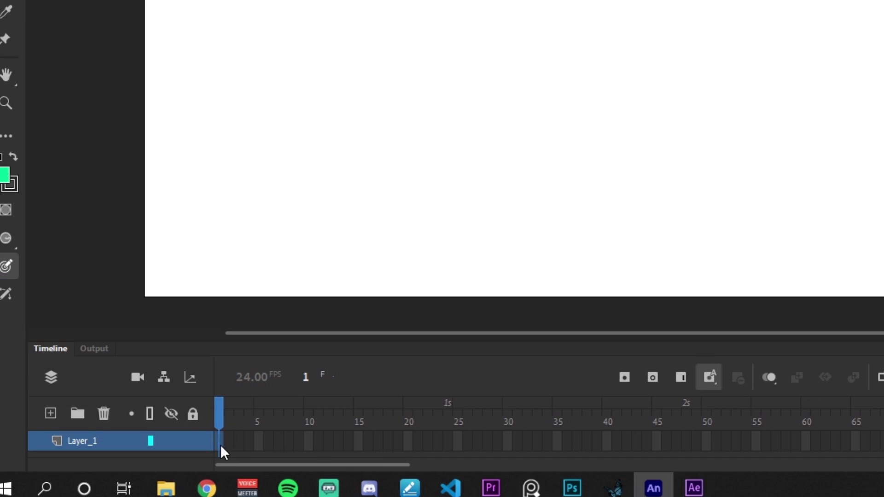
- Insert frames on Layer_1 to extend its span to 50 frames
key("F5")
key("F5")
key("F5")
key("F5")
key("F5")
key("F5")
key("F5")
key("F5")
key("F5")
key("F5")
key("F5")
key("F5")
key("F5")
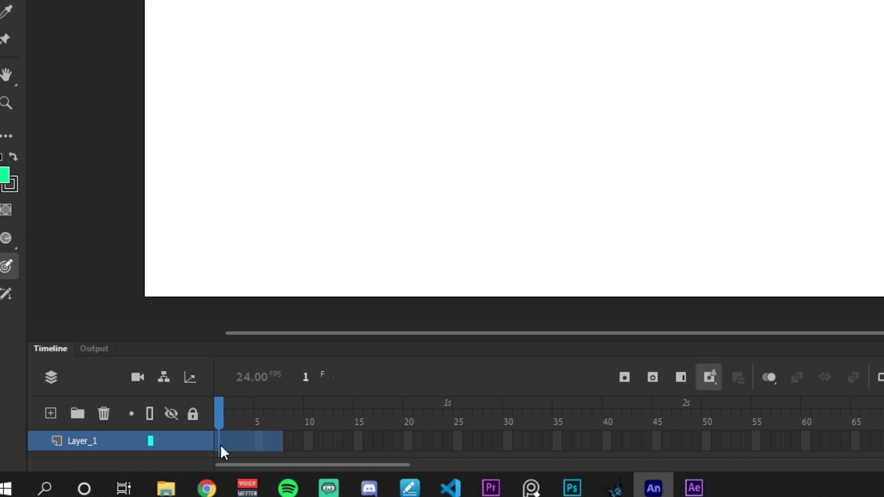
key("F5")
key("F5")
key("F5")
key("F5")
key("F5")
key("F5")
key("F5")
key("F5")
key("F5")
key("F5")
key("F5")
key("F5")
key("F5")
key("F5")
key("F5")
key("F5")
key("F5")
key("F5")
key("F5")
key("F5")
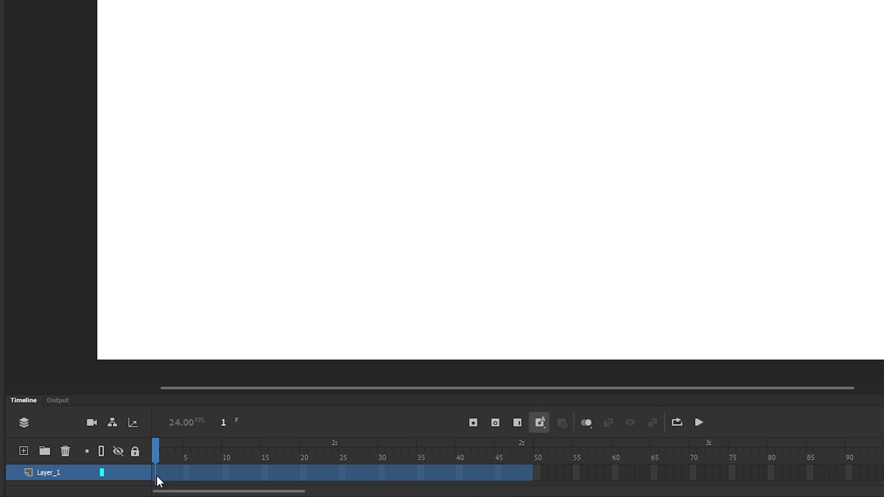
left_click_drag(156, 477, 541, 487)
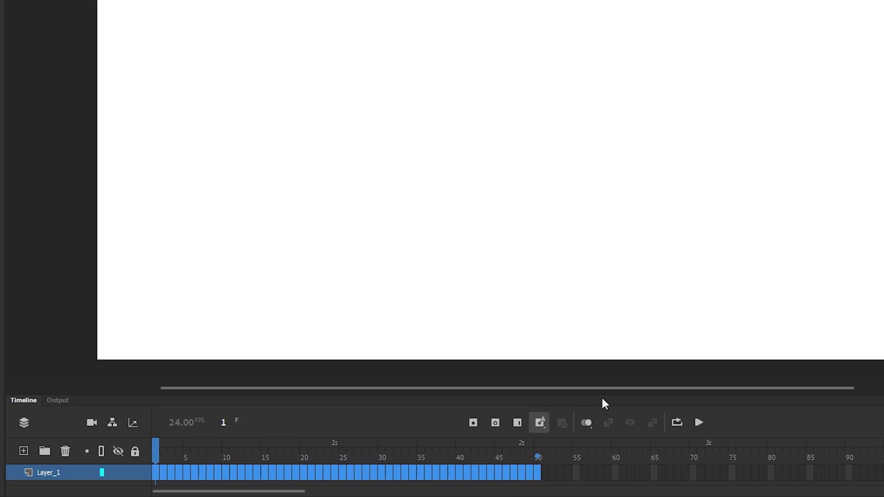
key("F5")
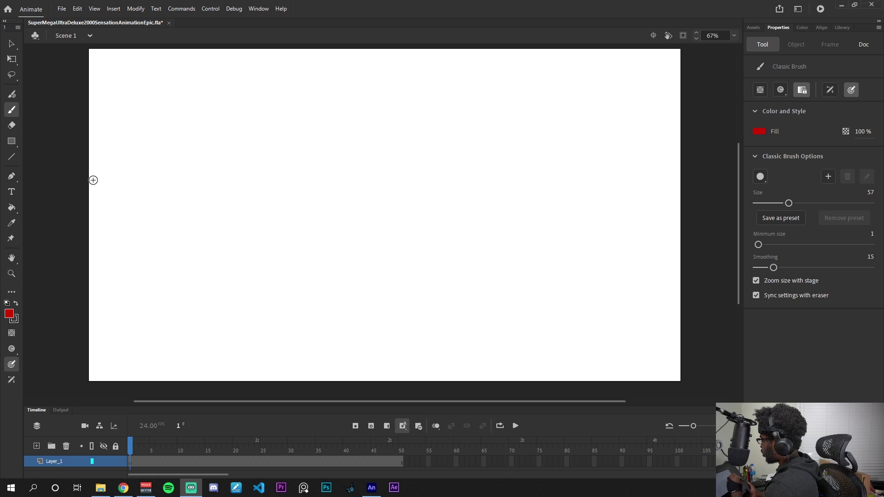
- Draw a looping red guide path across the stage on Layer_1 and set the layer's opacity to 26%
mouse_move(137, 221)
left_mouse_down()
mouse_move(96, 185)
mouse_move(292, 236)
mouse_move(385, 192)
mouse_move(299, 151)
mouse_move(353, 259)
mouse_move(478, 178)
mouse_move(443, 251)
mouse_move(426, 217)
left_mouse_up()
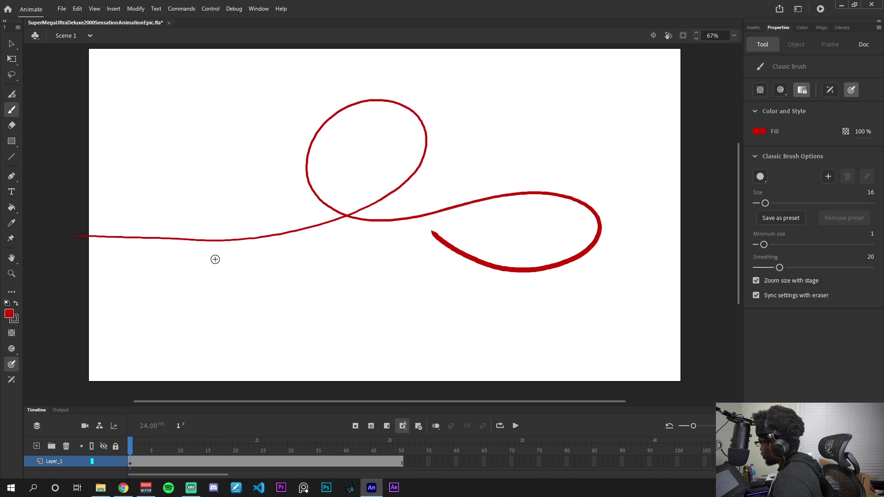
right_click(76, 461)
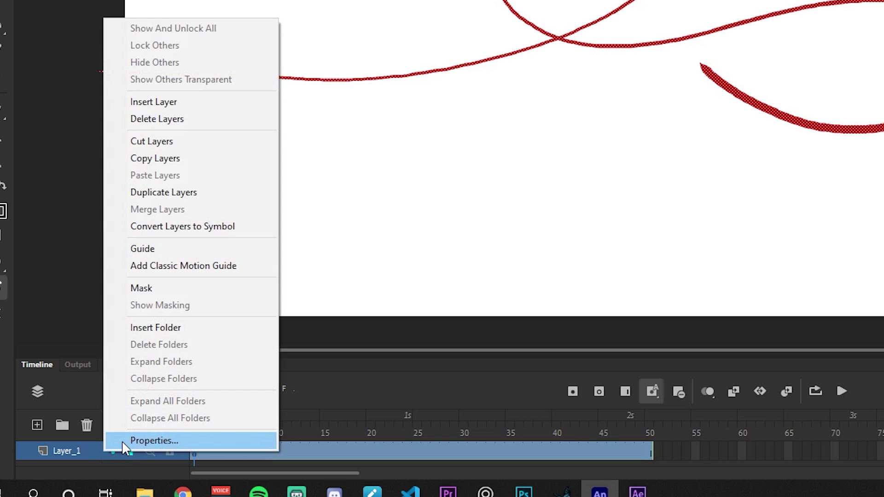
left_click(121, 441)
left_click(408, 217)
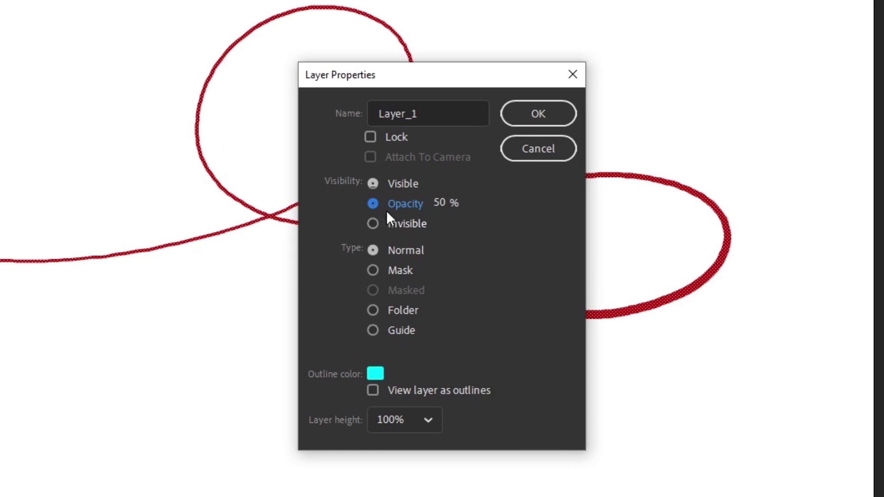
left_click(445, 203)
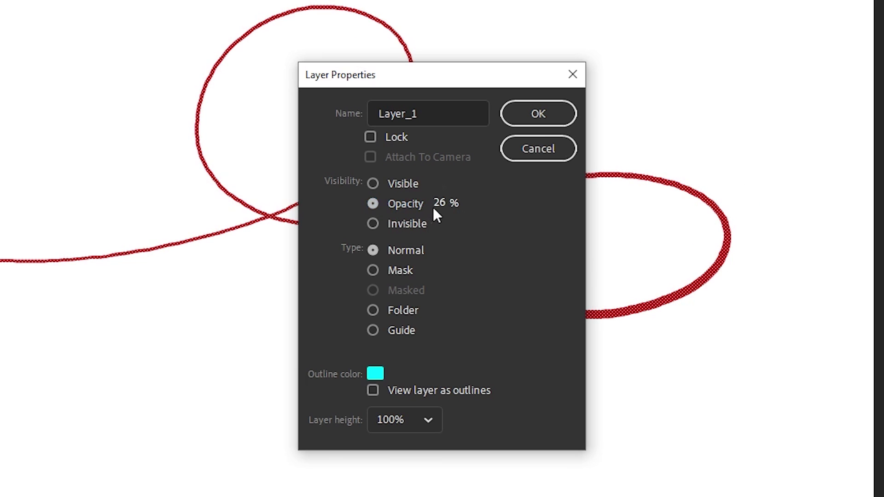
left_click(538, 115)
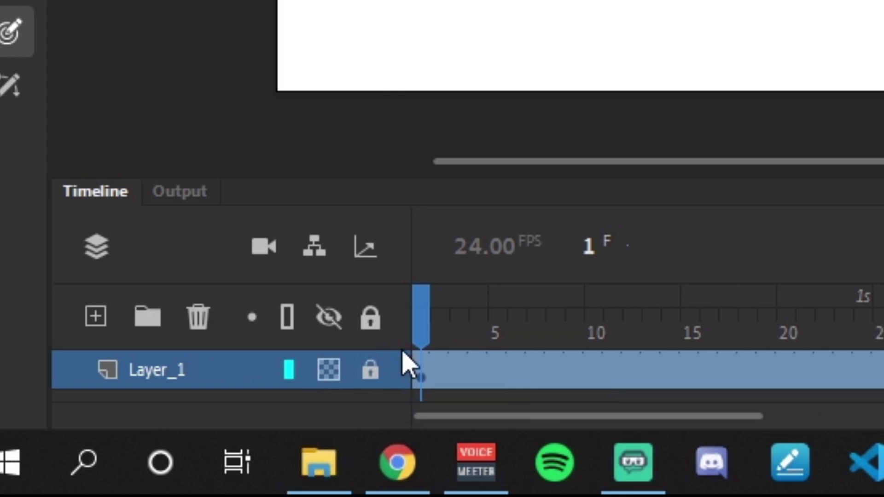
- Add a new layer above the guide path and set the Classic Brush fill to black (#000000)
left_click(95, 318)
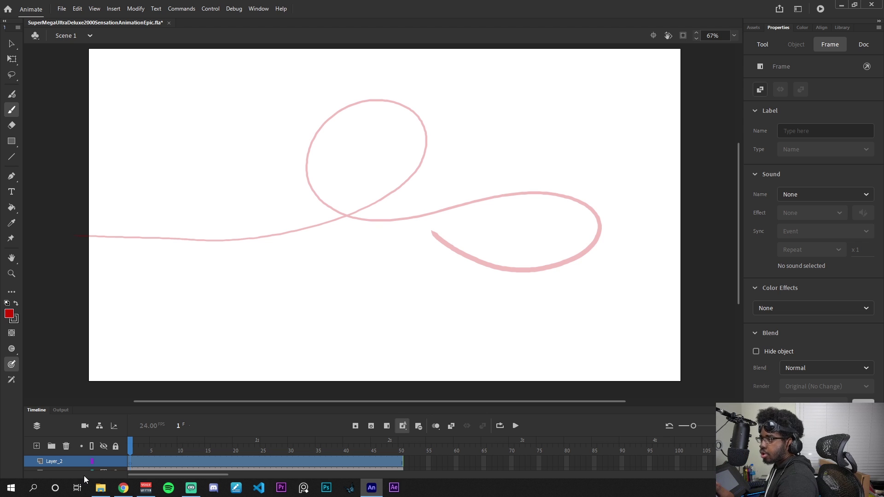
left_click(715, 281)
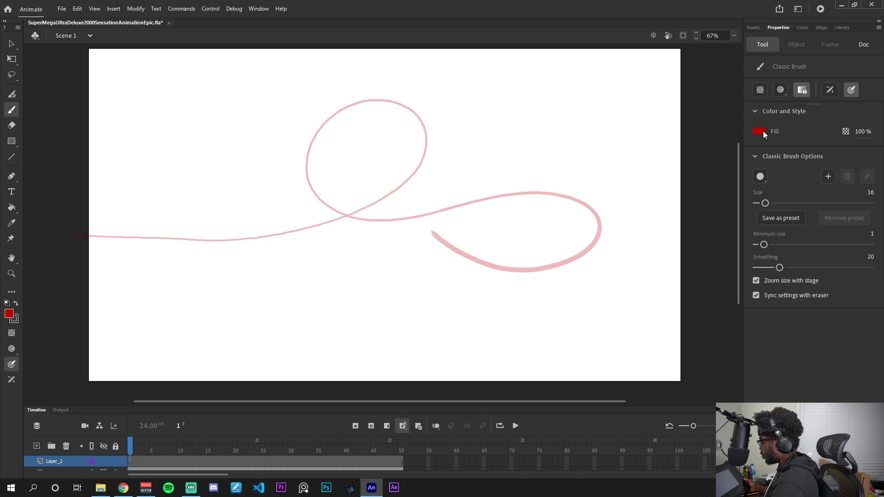
left_click(760, 132)
left_click(709, 290)
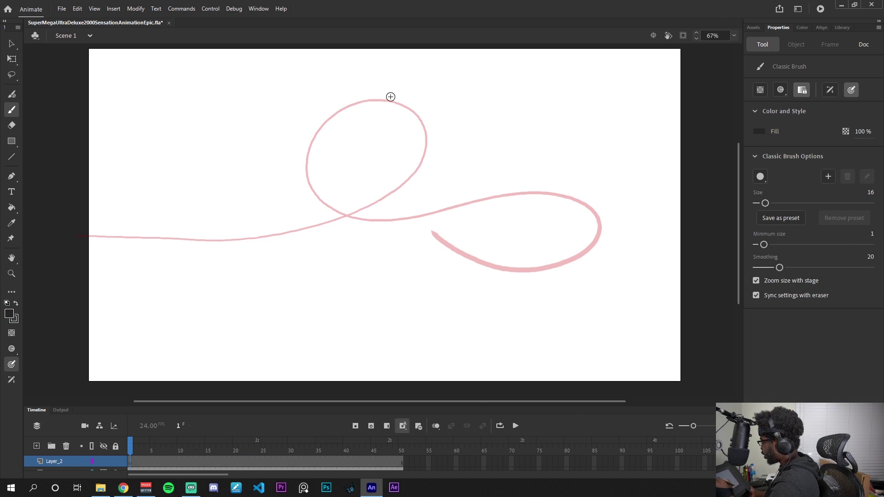
left_click(759, 132)
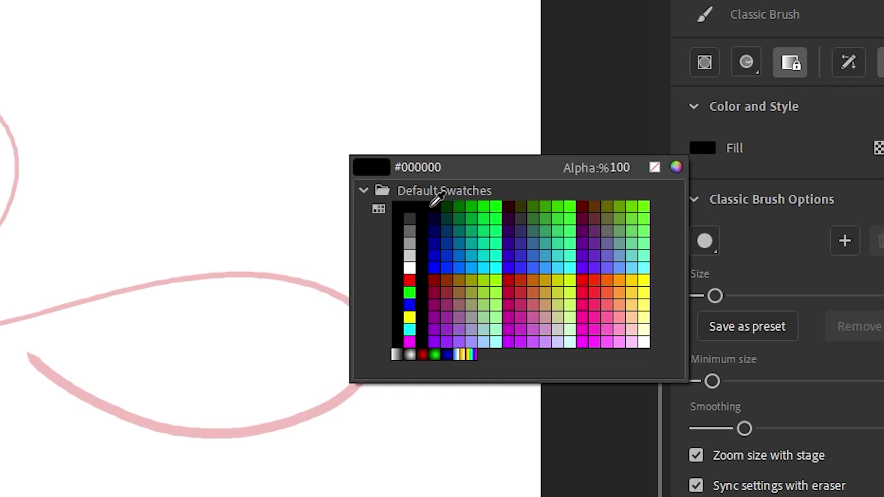
left_click(434, 208)
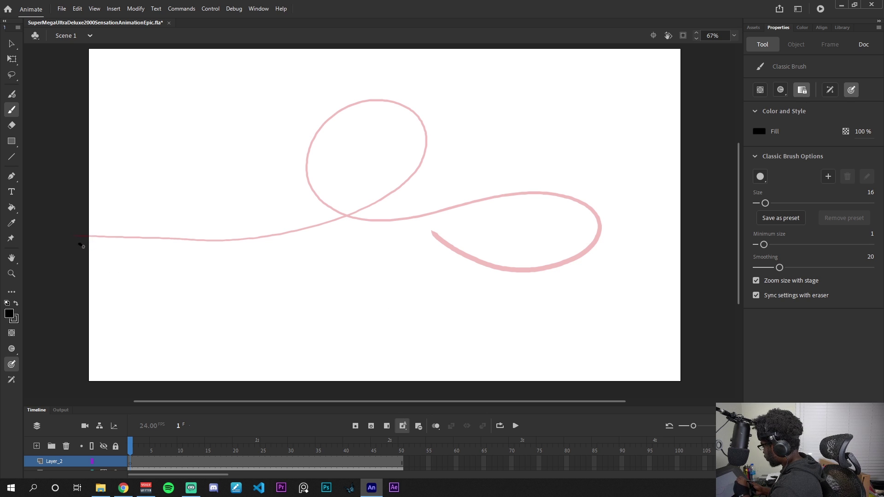
- Undo the first brush mark, draw a small black circle at the guide path's left end and return to frame 1
key("ctrl+z")
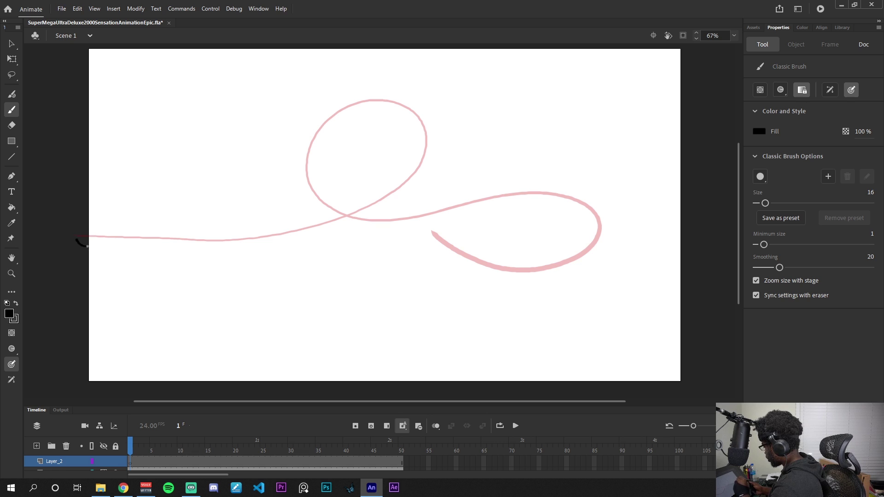
left_click_drag(88, 246, 95, 239)
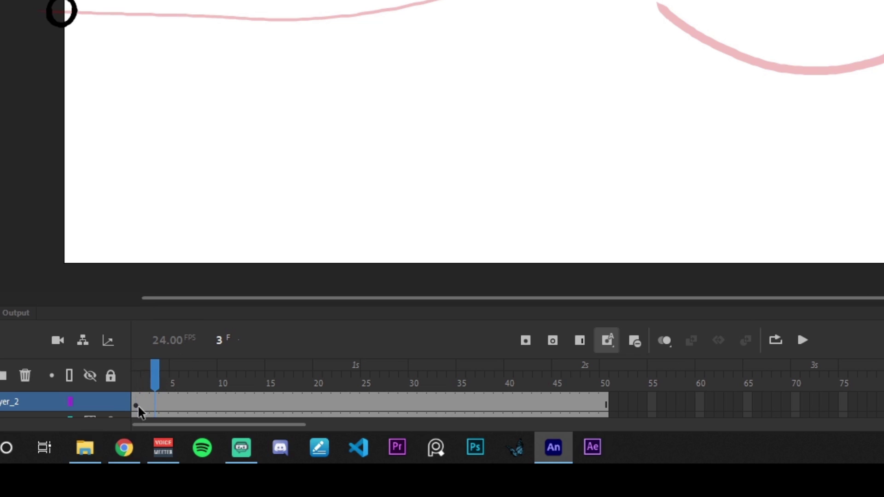
left_click_drag(155, 374, 135, 387)
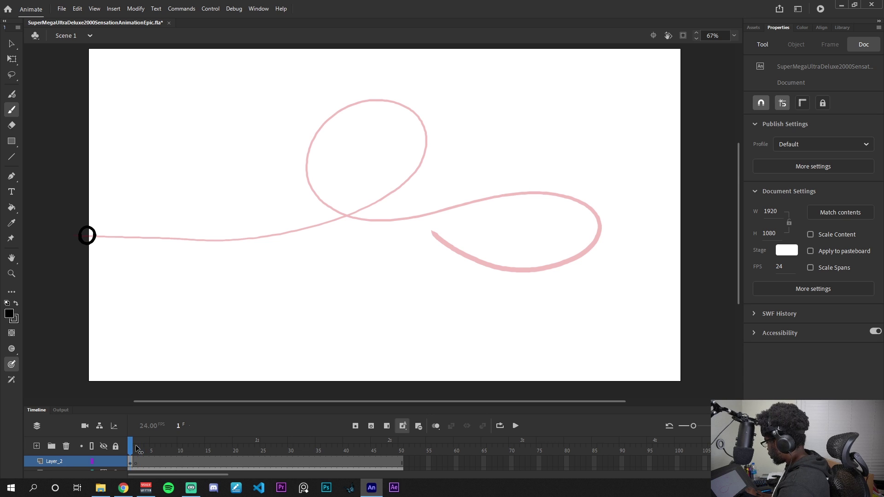
- Step back and forth through the first frames of Layer_2 to compare the circle's frame with the following ones
left_click(136, 449)
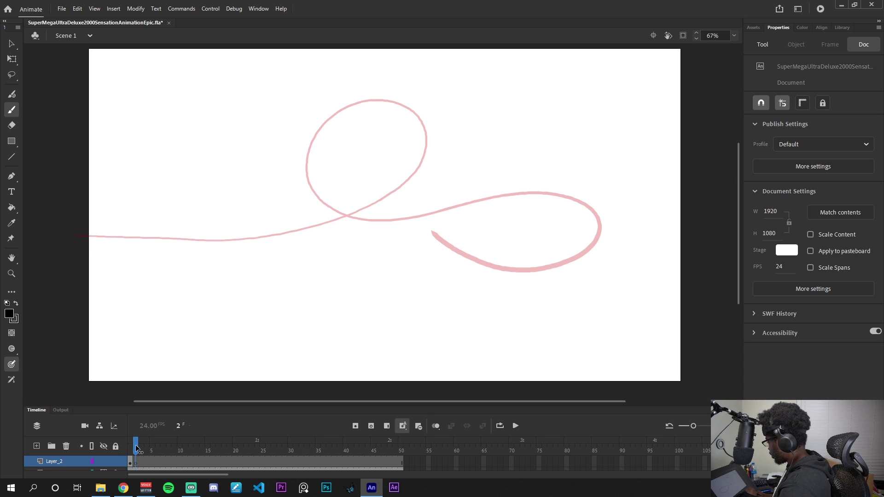
key("comma")
left_click(136, 448)
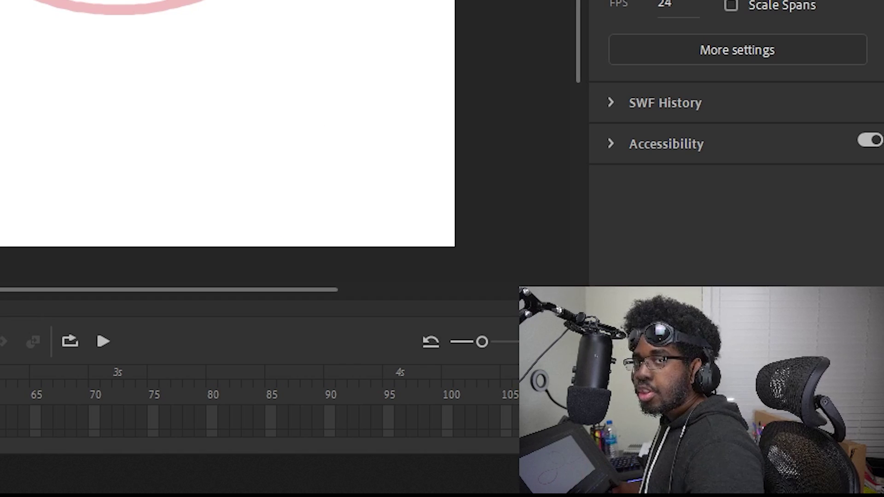
key("comma")
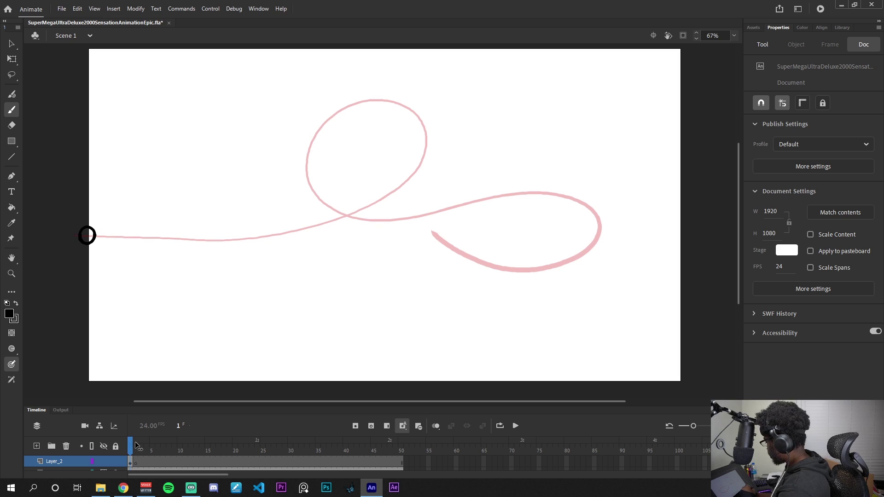
left_click(136, 442)
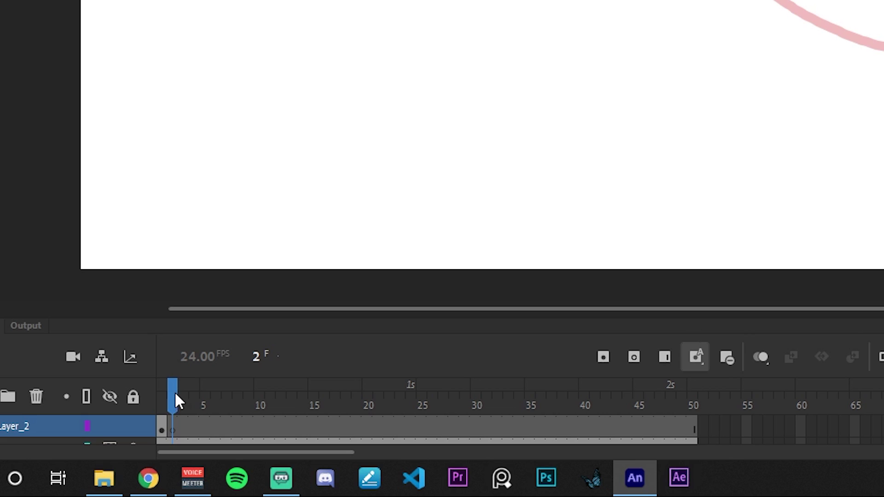
key("period")
key("period")
key("period")
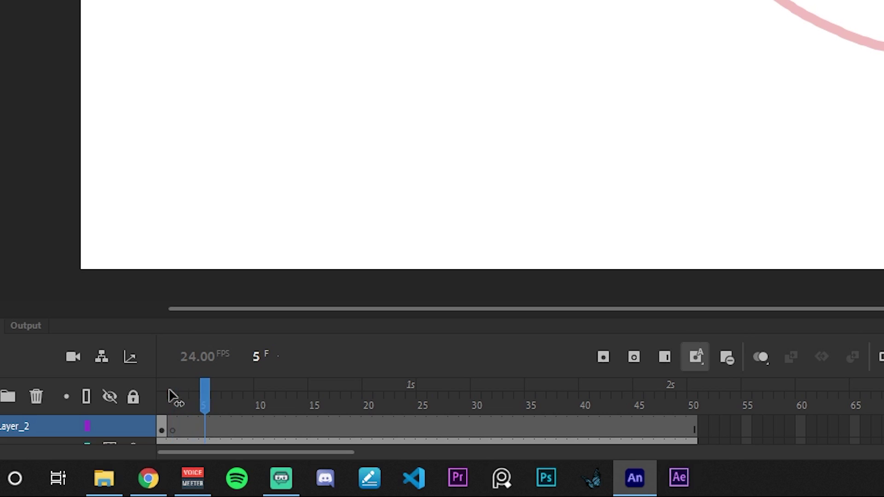
key("comma")
key("comma")
key("comma")
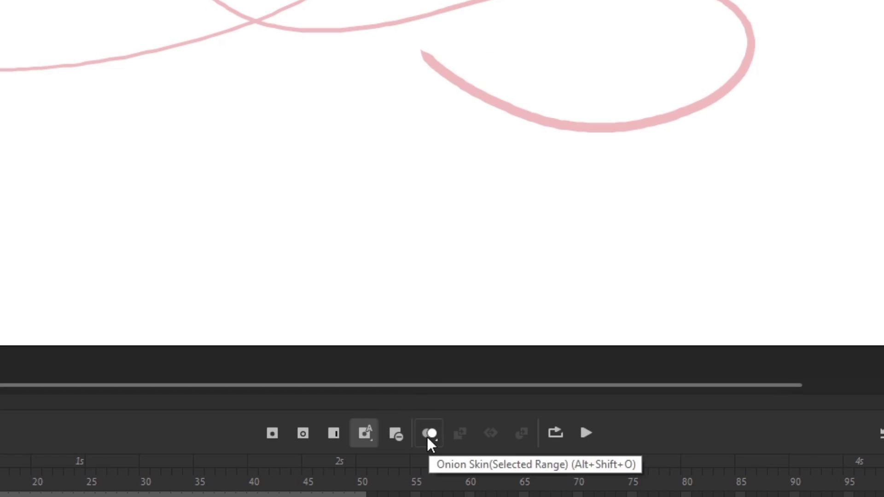
- Turn on onion skinning and shorten its range to one frame ahead of the playhead
left_click(428, 434)
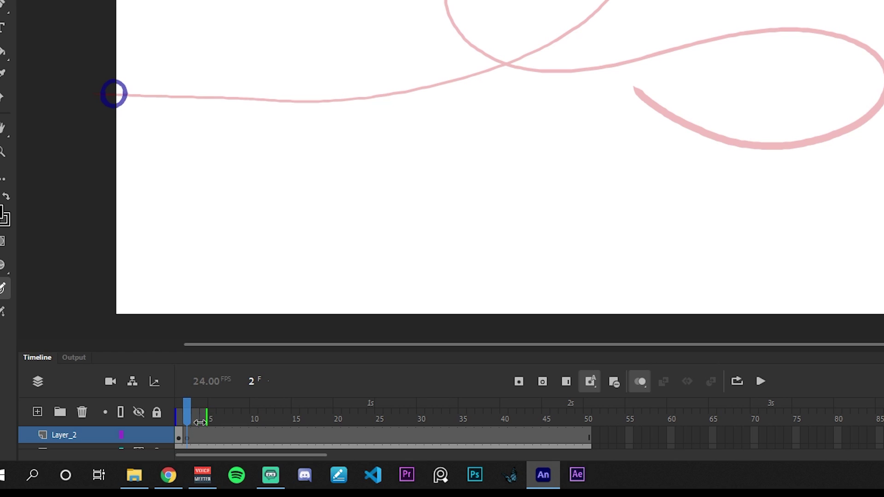
mouse_move(200, 422)
left_mouse_down()
mouse_move(223, 422)
mouse_move(200, 422)
left_mouse_up()
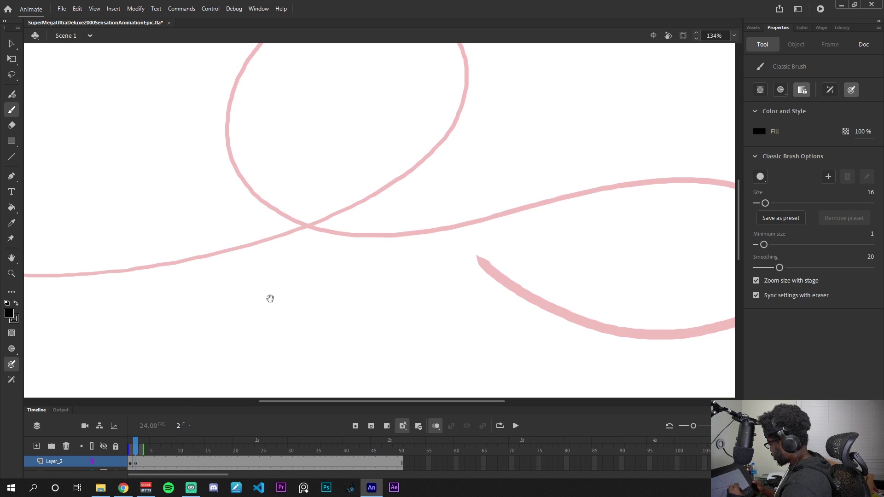
- Draw a second black circle beside the onion-skinned first one on frame 2, and insert a blank keyframe at frame 3
mouse_move(58, 290)
left_mouse_down()
mouse_move(282, 302)
mouse_move(457, 277)
left_mouse_up()
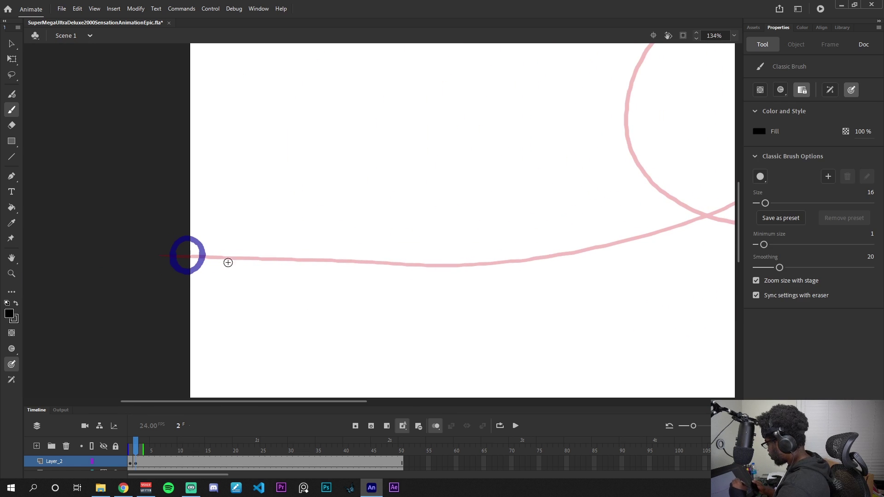
mouse_move(203, 260)
left_mouse_down()
mouse_move(231, 238)
mouse_move(217, 272)
mouse_move(205, 259)
left_mouse_up()
key("ctrl+z")
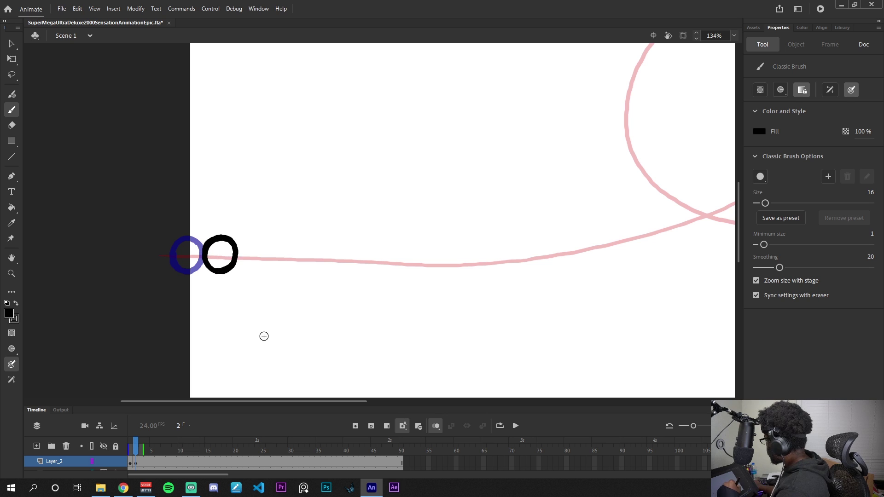
key("F7")
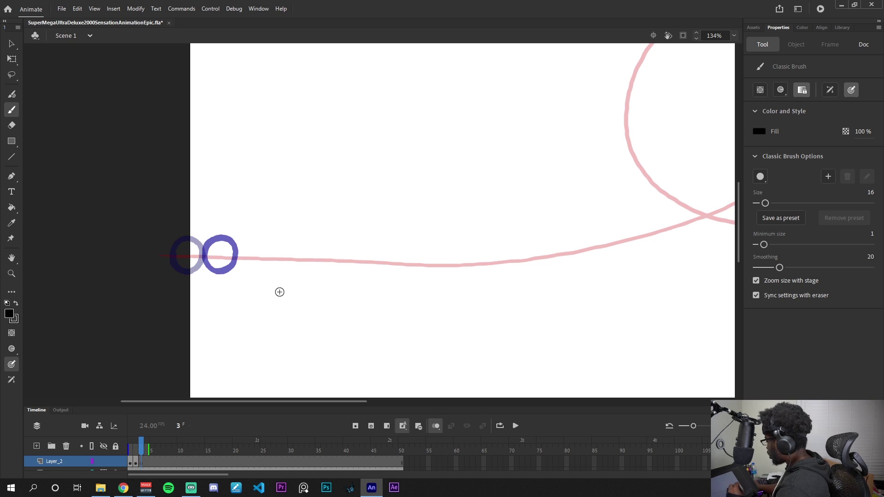
- Draw touching black circles along the guide path on frames 3 to 6, inserting a blank keyframe after each one
left_click_drag(236, 235, 229, 273)
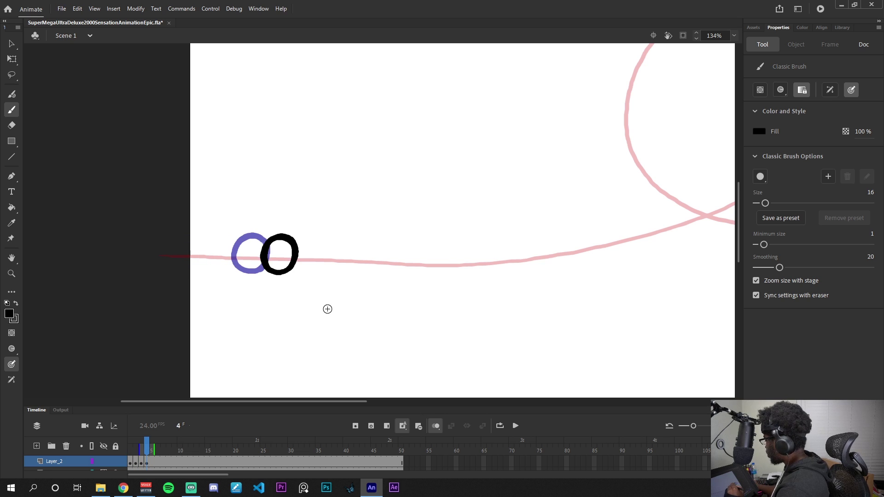
key("F7")
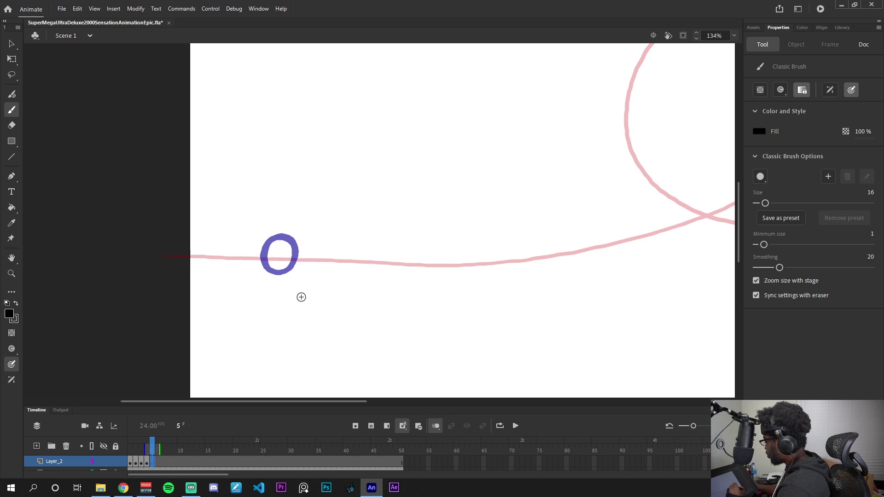
mouse_move(295, 270)
left_mouse_down()
mouse_move(295, 242)
mouse_move(323, 271)
mouse_move(310, 237)
mouse_move(300, 272)
mouse_move(324, 253)
mouse_move(312, 271)
mouse_move(326, 244)
mouse_move(362, 252)
mouse_move(339, 272)
mouse_move(325, 269)
left_mouse_up()
key("ctrl+z")
key("F7")
key("ctrl+z")
mouse_move(325, 257)
left_mouse_down()
mouse_move(350, 240)
mouse_move(354, 259)
mouse_move(344, 268)
mouse_move(326, 260)
mouse_move(335, 239)
left_mouse_up()
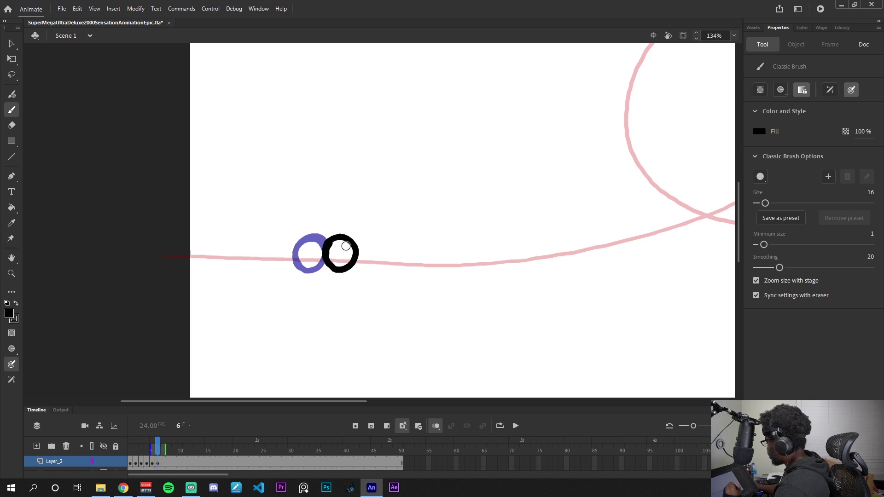
key("F7")
- Try holding the frame 6 circle for one extra frame and step between the neighbouring frames to compare the hold
left_click_drag(146, 441, 163, 440)
key("Return")
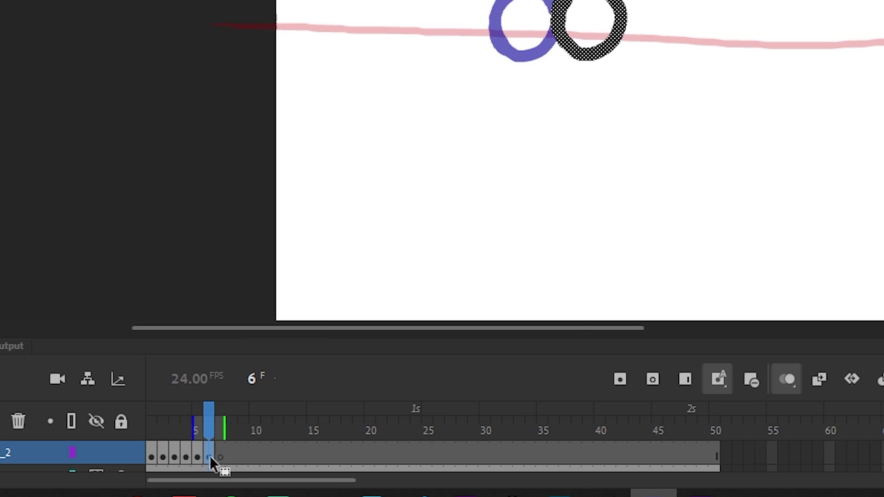
key("F5")
left_click_drag(209, 424, 221, 424)
key("comma")
key("period")
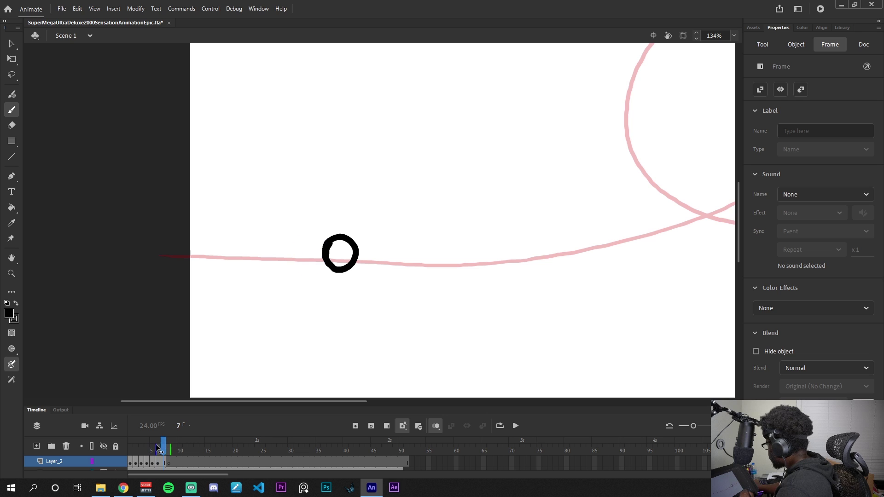
key("comma")
key("period")
left_click_drag(158, 449, 153, 449)
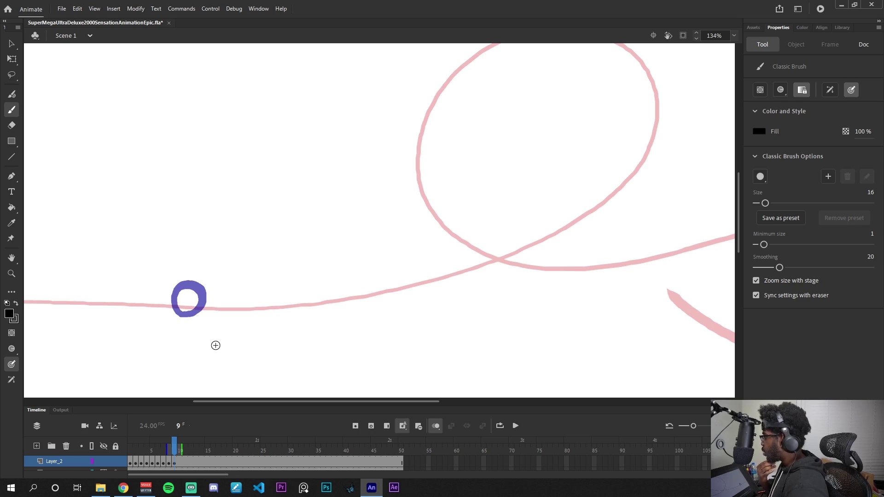
- Draw a circle touching the previous one on frame 9 and one slightly farther ahead on frame 10, followed by a blank keyframe
mouse_move(208, 309)
left_mouse_down()
mouse_move(206, 288)
mouse_move(228, 285)
mouse_move(227, 307)
mouse_move(214, 314)
mouse_move(207, 304)
mouse_move(228, 286)
mouse_move(239, 308)
mouse_move(210, 311)
left_mouse_up()
key("F7")
key("ctrl+z")
key("ctrl+z")
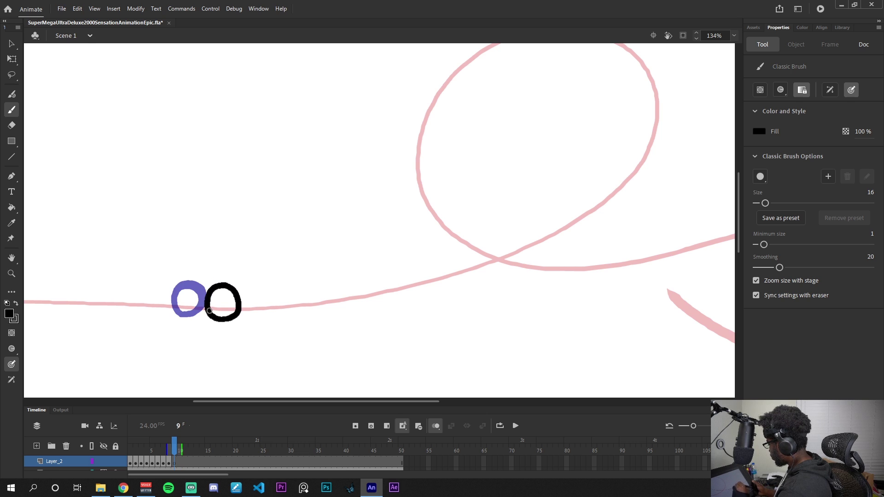
key("F7")
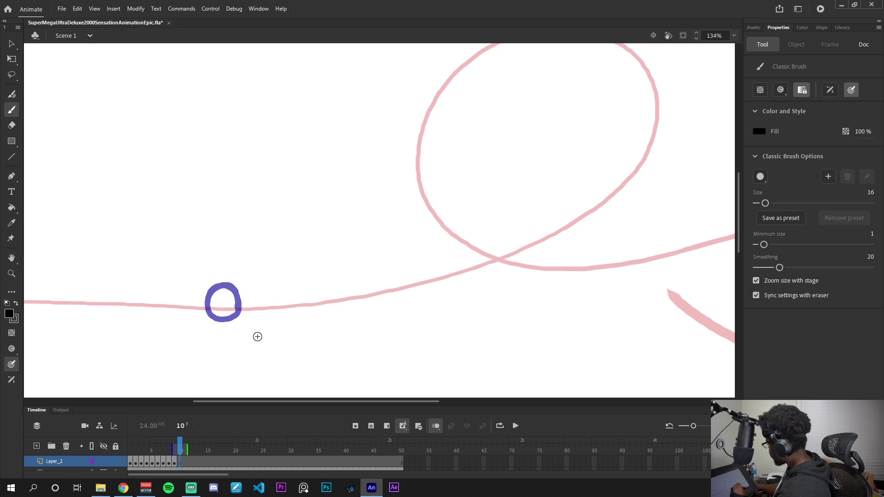
mouse_move(253, 306)
left_mouse_down()
mouse_move(286, 303)
mouse_move(259, 313)
left_mouse_up()
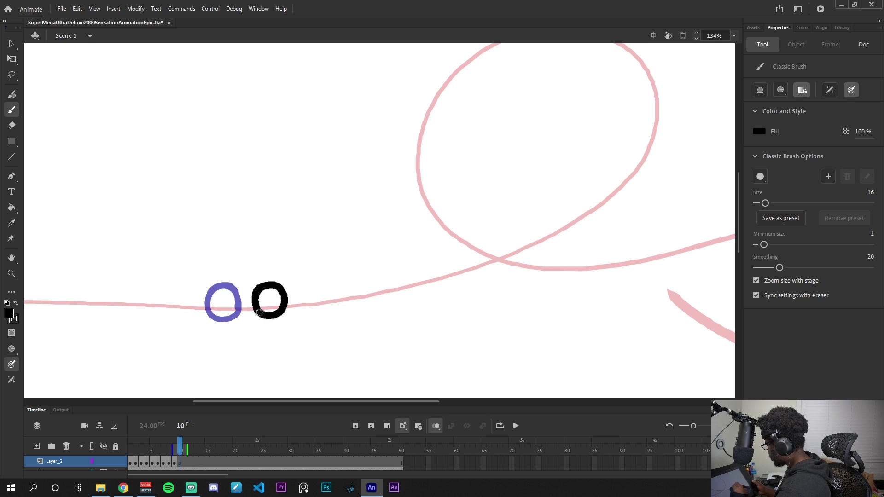
key("F7")
- Draw more widely spaced circles on frames 11 and 12 along the rising stretch of the guide path
mouse_move(329, 271)
left_mouse_down()
mouse_move(346, 297)
mouse_move(319, 302)
mouse_move(331, 278)
mouse_move(350, 288)
mouse_move(339, 310)
left_mouse_up()
key("ctrl+z")
key("F7")
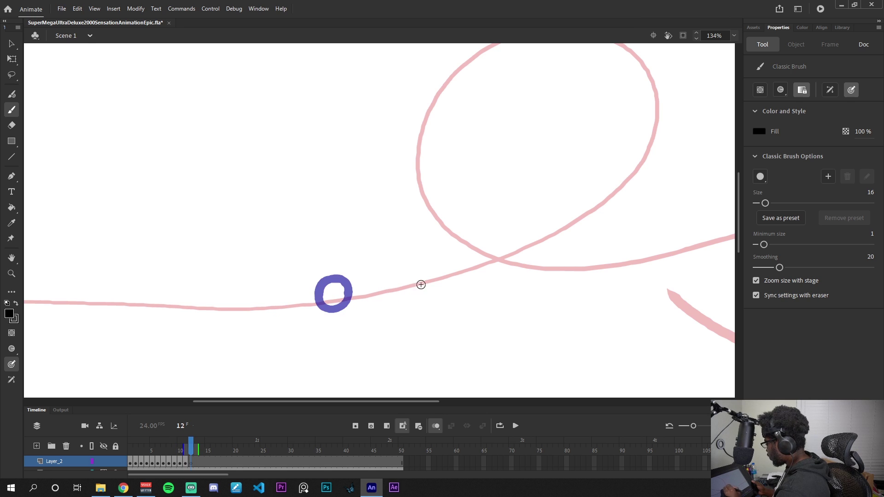
mouse_move(394, 298)
left_mouse_down()
mouse_move(409, 265)
mouse_move(402, 301)
left_mouse_up()
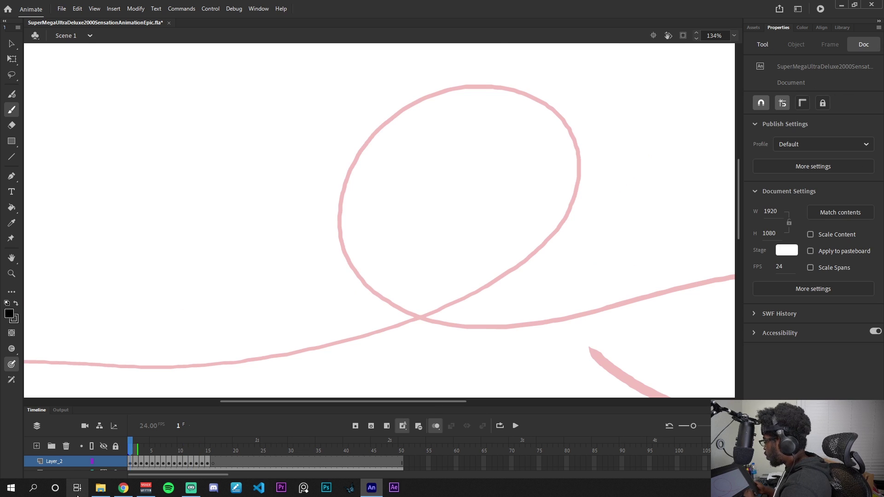
- Play the circle animation from frame 1, go to frame 13 and step back to check the circle spacing
key("Return")
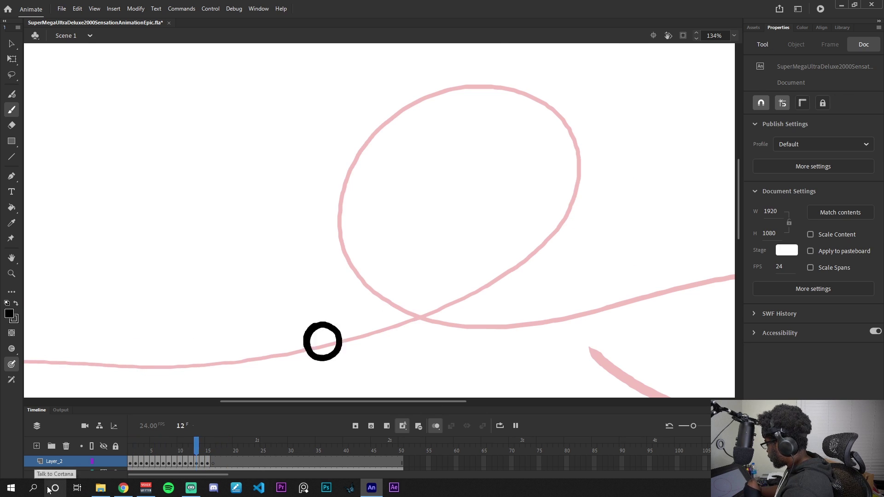
key("Return")
left_click(197, 450)
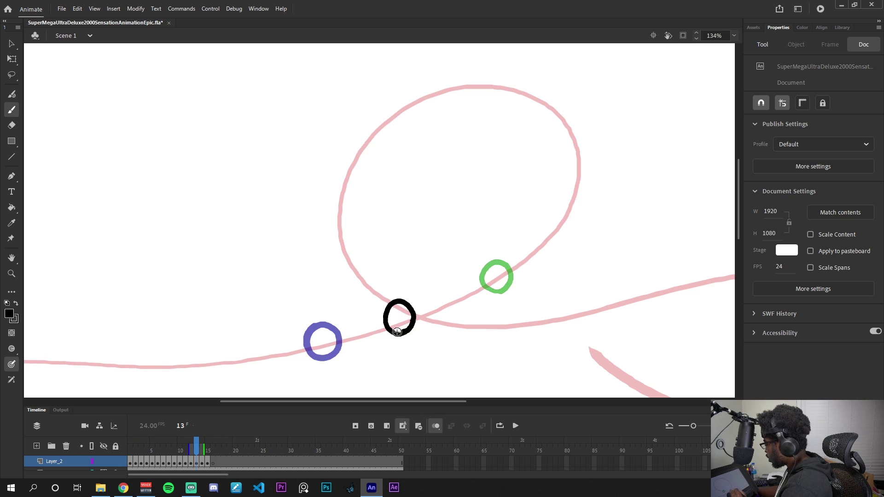
key("comma")
key("comma")
key("comma")
key("comma")
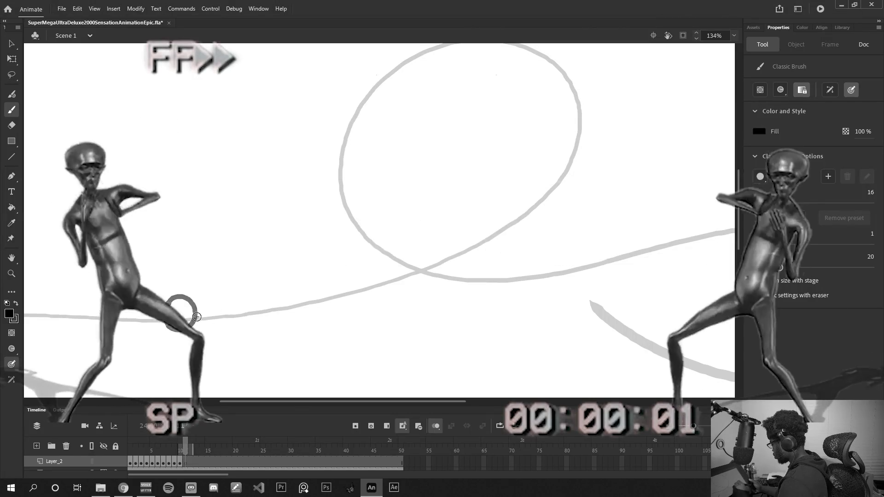
- Redraw the circles up to frame 15 with closer spacing along the rising stretch before the path's crossing
mouse_move(208, 319)
left_mouse_down()
mouse_move(235, 302)
mouse_move(209, 322)
mouse_move(246, 309)
mouse_move(288, 317)
mouse_move(286, 304)
left_mouse_up()
key("F7")
key("F7")
- Draw the following circles past the crossing and up the first loop, with a blank keyframe for each
key("F7")
key("F7")
left_click_drag(350, 284, 387, 291)
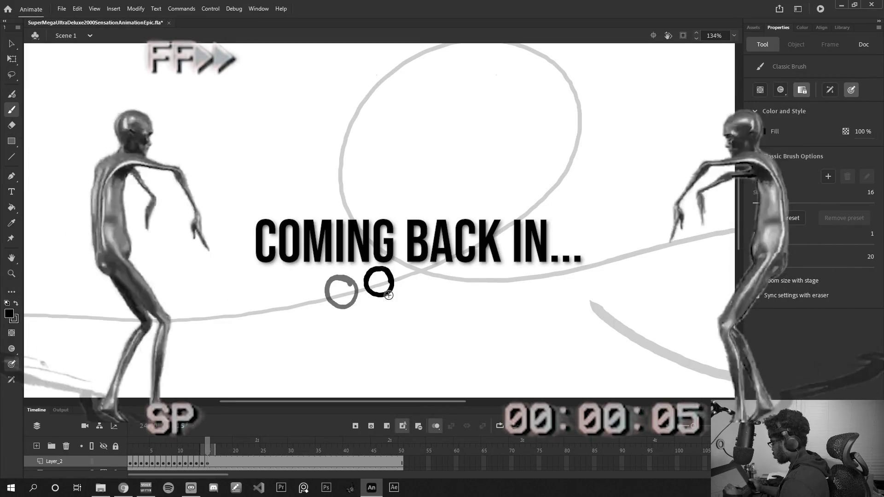
key("F7")
mouse_move(438, 261)
left_mouse_down()
mouse_move(422, 279)
mouse_move(428, 254)
left_mouse_up()
key("F7")
mouse_move(479, 221)
left_mouse_down()
mouse_move(497, 226)
mouse_move(484, 220)
left_mouse_up()
key("F7")
- Play the circle animation and scrub through the drawn frames to review the motion
key("Return")
mouse_move(218, 441)
left_mouse_down()
mouse_move(186, 441)
mouse_move(219, 441)
left_mouse_up()
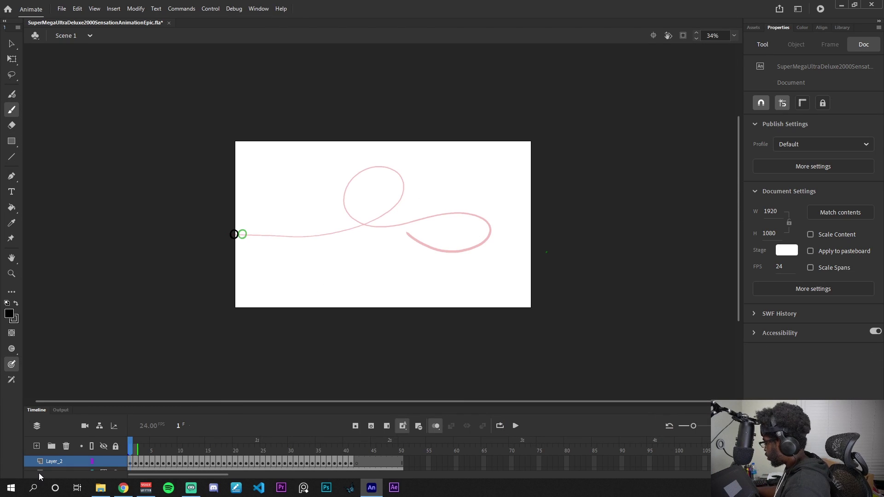
left_click_drag(246, 442, 123, 440)
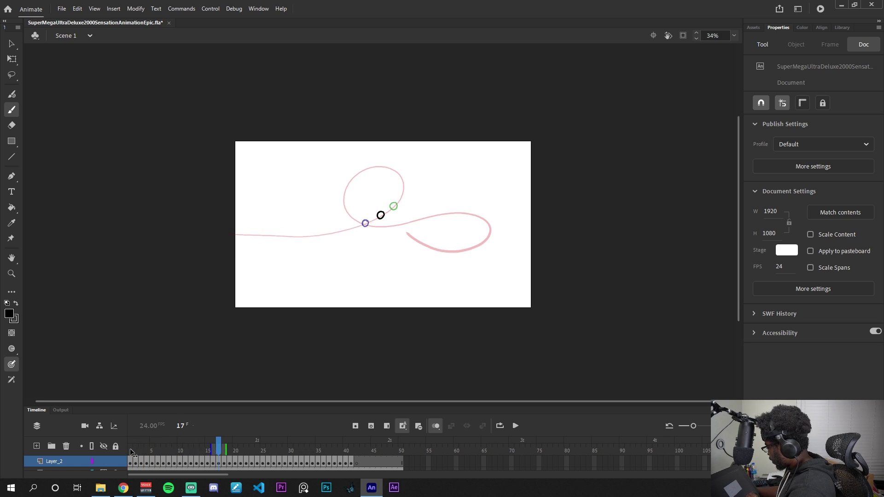
- Step back and forth from frame 17 toward the top of the loop to compare the spacing of the onion-skinned circles
key("comma")
key("comma")
key("comma")
key("period")
key("period")
key("period")
key("period")
key("period")
key("period")
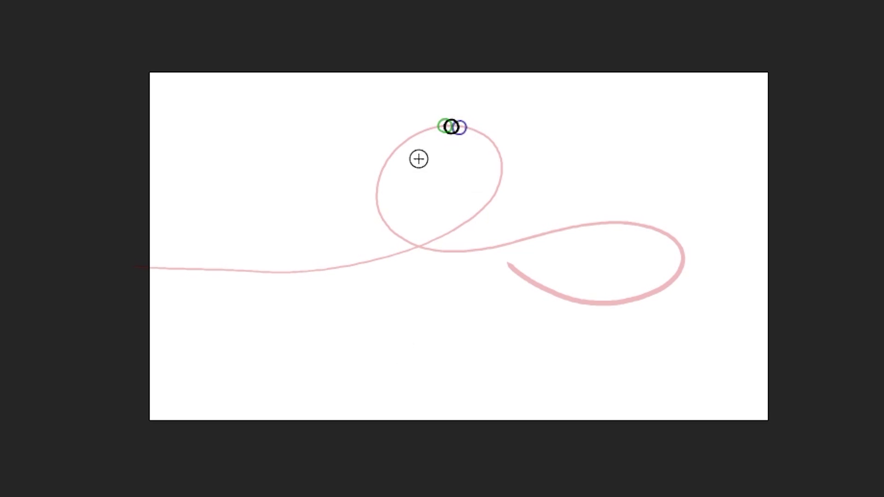
key("comma")
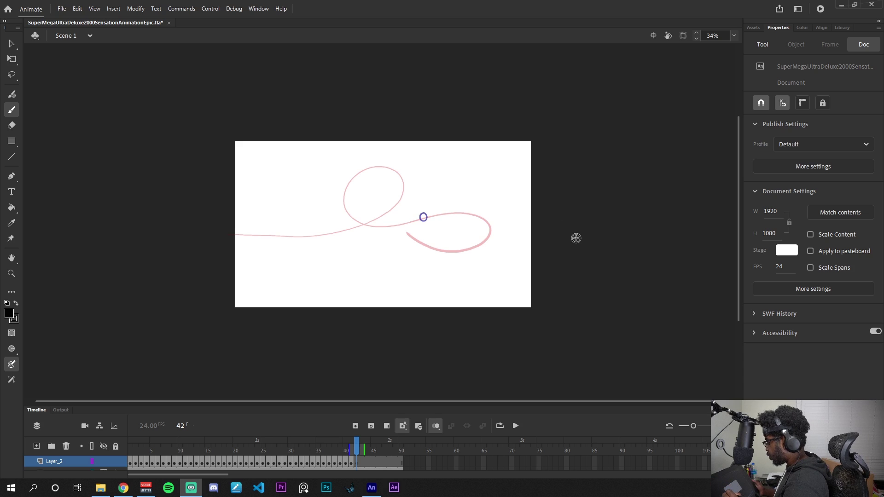
- Draw a slightly larger circle with the brush farther along the path on frame 42, and insert a blank keyframe at frame 43
key("b")
key("ctrl+2")
key("ctrl+equal")
key("ctrl+equal")
key("ctrl+minus")
left_click_drag(727, 302, 530, 306)
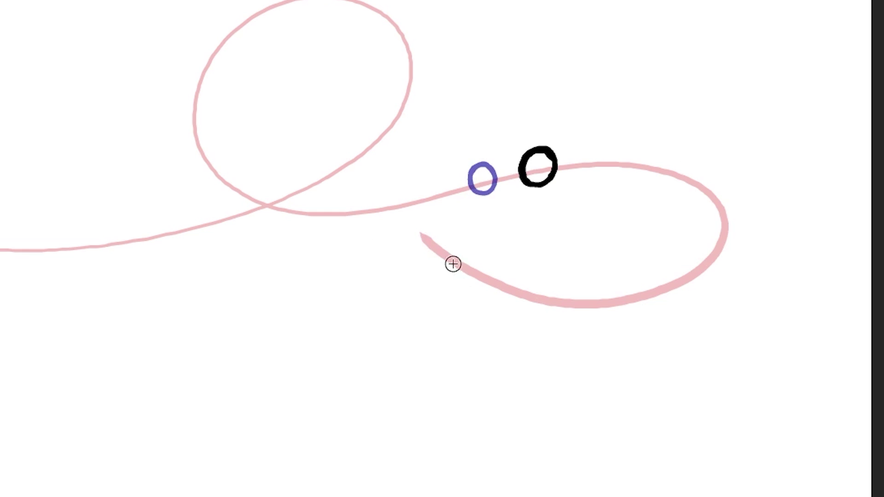
key("F7")
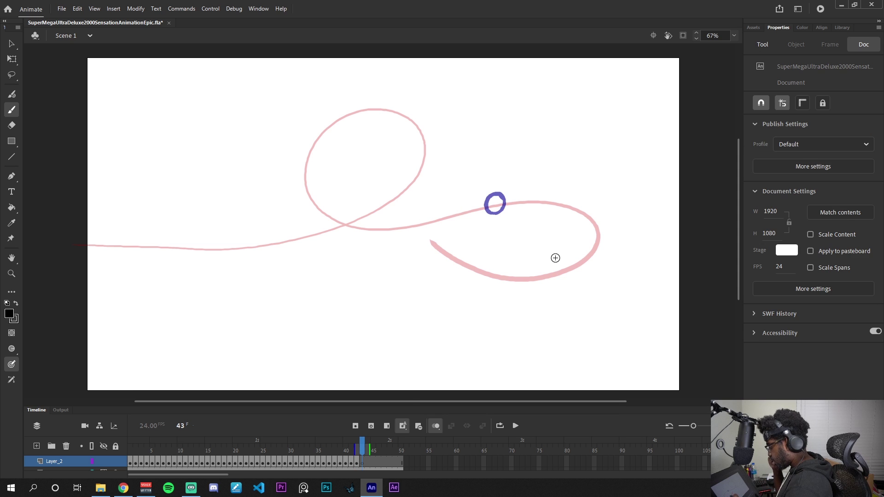
- Draw progressively larger circles around the second loop's bend on frames 43 to 45, inserting a blank keyframe after each
left_click_drag(521, 203, 522, 206)
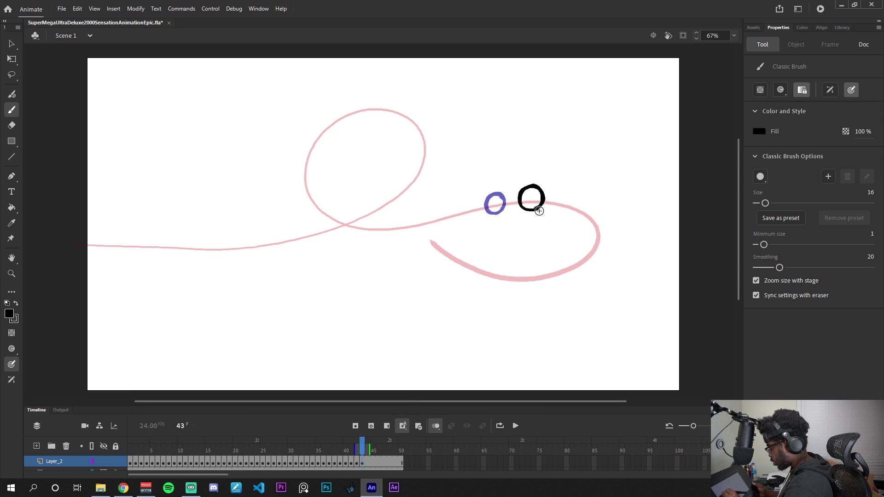
key("F7")
mouse_move(564, 188)
left_mouse_down()
mouse_move(555, 210)
mouse_move(579, 253)
mouse_move(581, 230)
left_mouse_up()
key("F7")
- Draw even larger circles toward the guide path's end on frames 46 to 48, and insert a blank keyframe at frame 49
key("F7")
mouse_move(555, 282)
left_mouse_down()
mouse_move(544, 283)
mouse_move(559, 243)
mouse_move(543, 276)
left_mouse_up()
key("F7")
left_click_drag(493, 227, 498, 292)
key("F7")
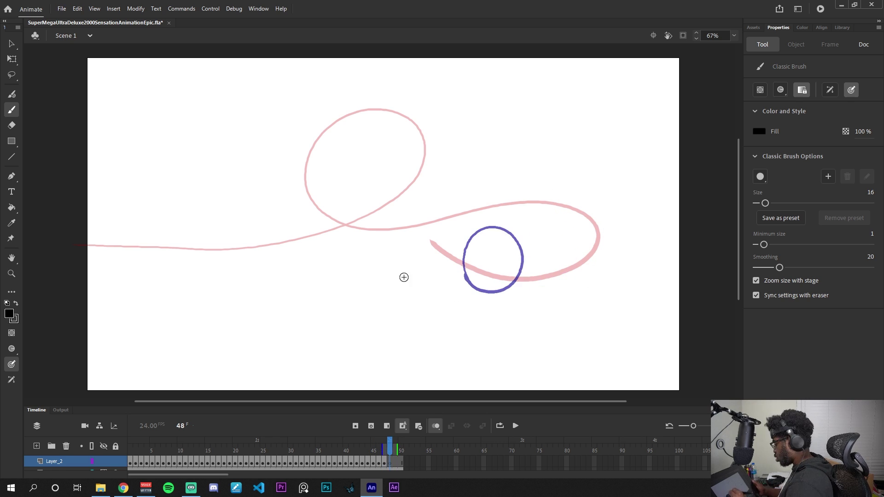
left_click_drag(420, 199, 417, 283)
key("F7")
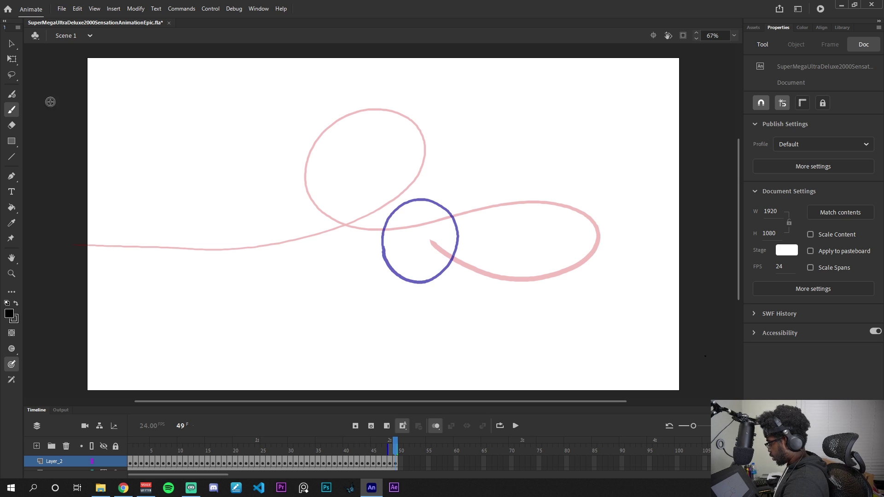
- Play the complete circle animation from frame 1 and hide the guide path on Layer_1
left_click_drag(397, 451, 123, 440)
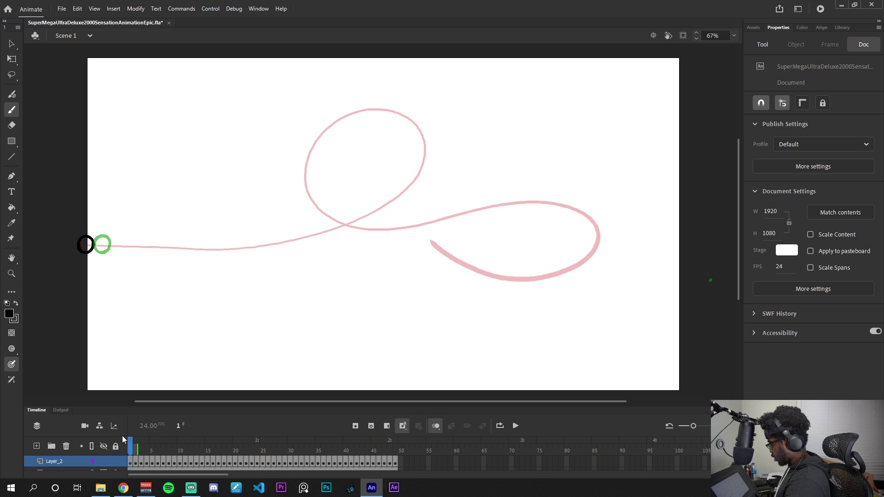
key("Return")
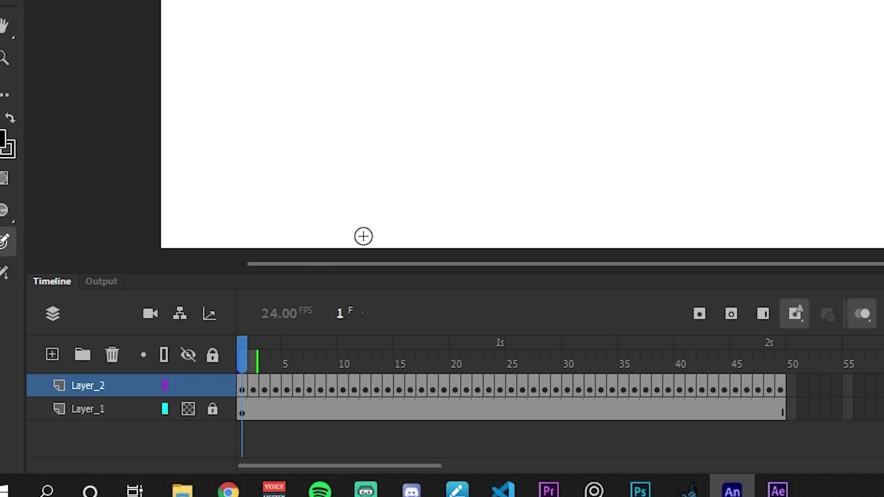
left_click(187, 408)
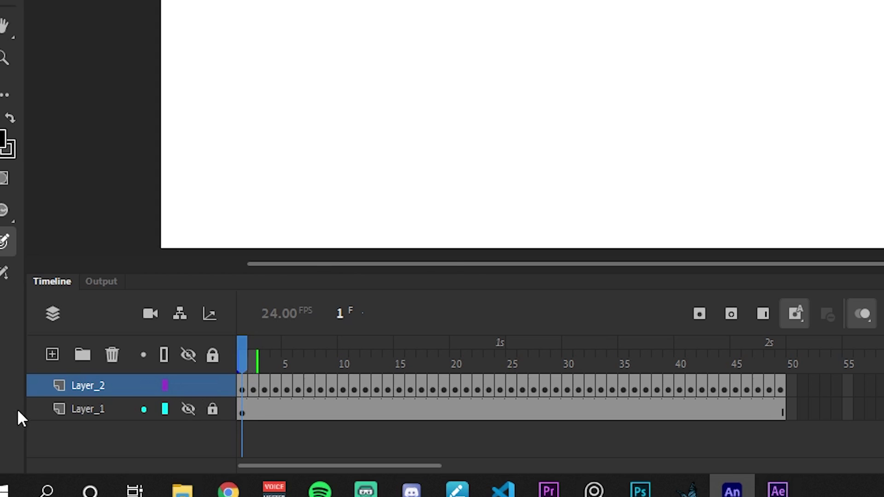
- Set Layer_2's visibility to 18% opacity in its layer properties
right_click(89, 384)
left_click(115, 368)
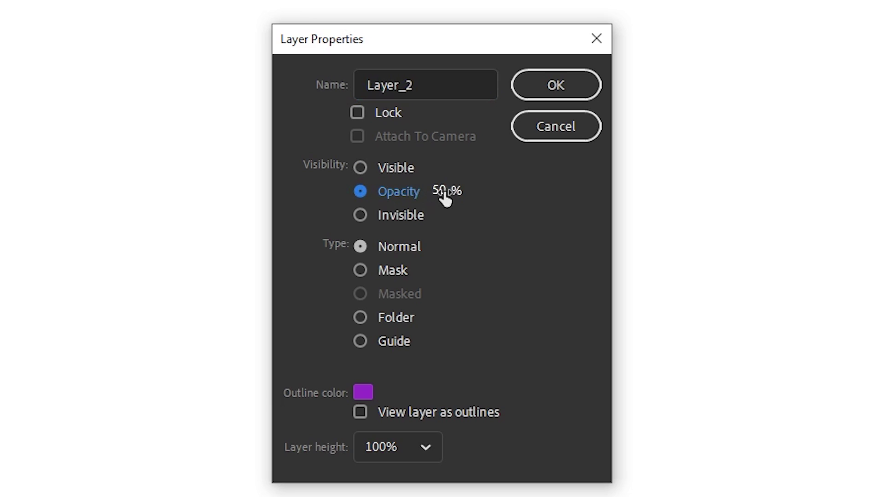
left_click_drag(443, 195, 426, 191)
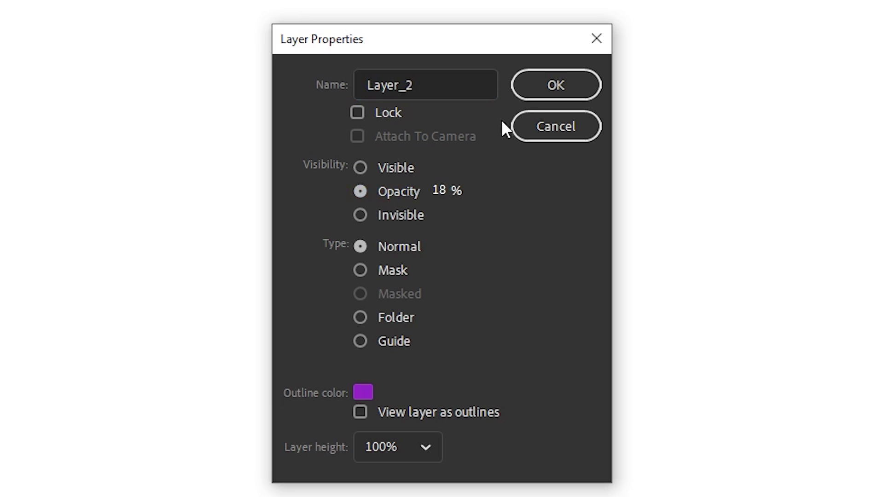
left_click(530, 94)
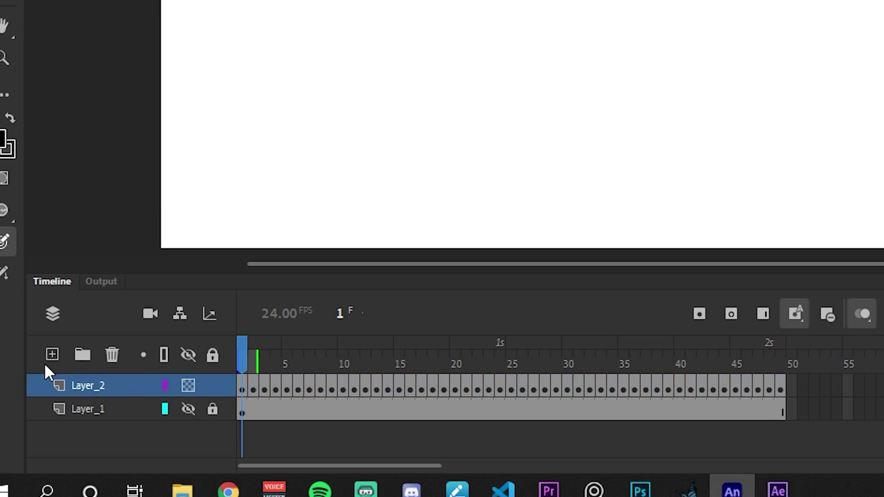
- Add a layer above Layer_2 and paint an orange mark behind the first circle on frame 1
left_click(49, 356)
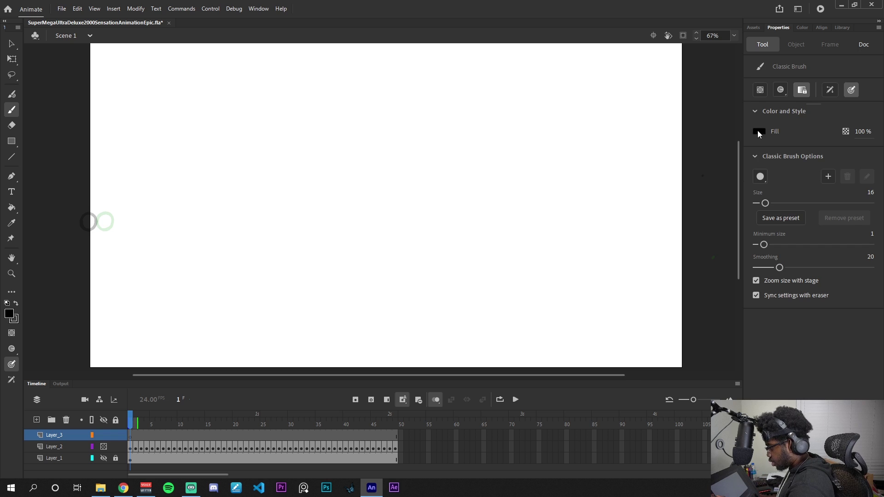
left_click(759, 134)
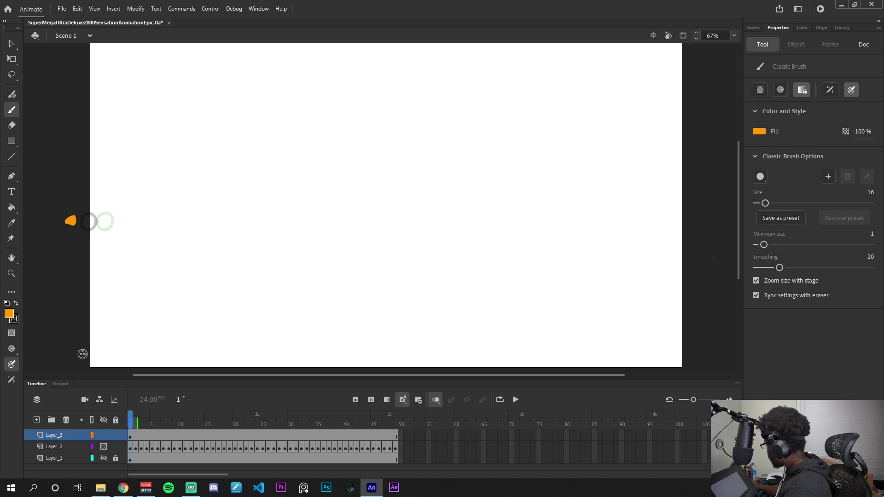
key("period")
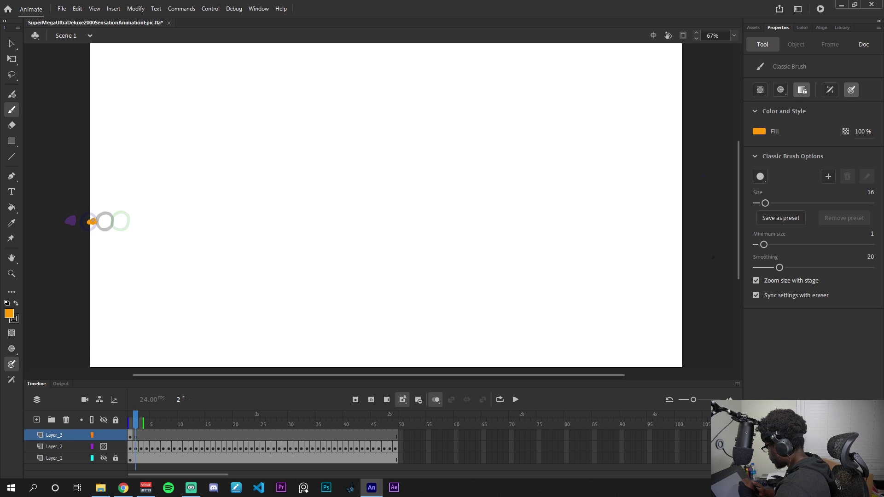
- Paint short orange trail strokes behind the faded circle on Layer_3 for frames 2 to 5, continuing with a new blank keyframe
left_click_drag(93, 220, 94, 222)
key("period")
left_click_drag(98, 224, 107, 223)
key("period")
left_click_drag(111, 224, 120, 222)
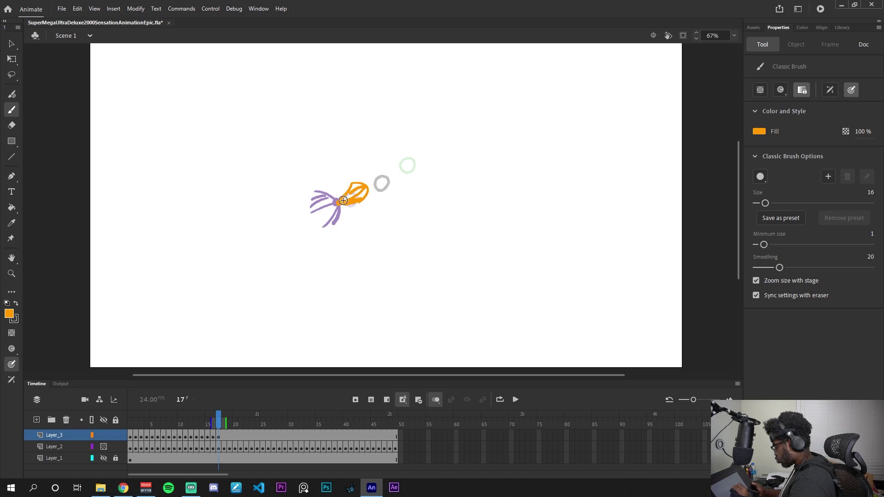
key("F7")
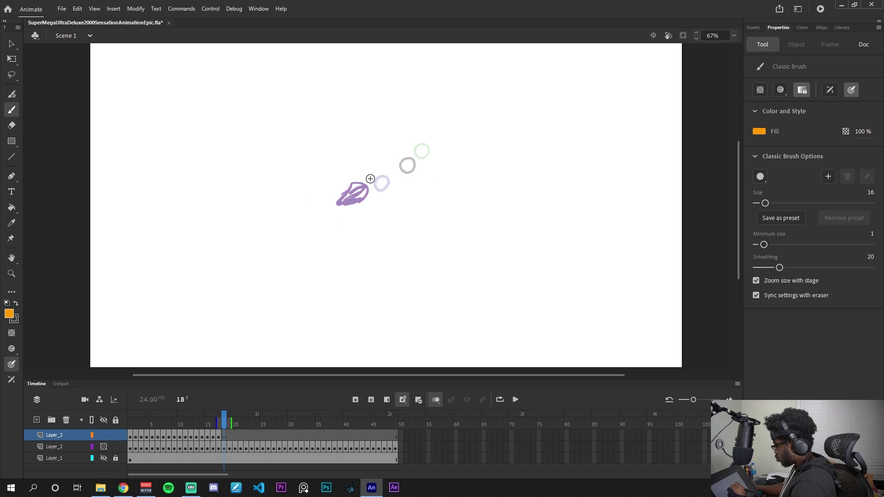
- Continue the orange trail behind the circle from frame 18 onward on Layer_3, inserting a blank keyframe for each new drawing
mouse_move(371, 187)
left_mouse_down()
mouse_move(423, 145)
mouse_move(421, 124)
left_mouse_up()
key("ctrl+z")
key("F7")
key("F7")
key("F7")
key("F7")
key("F7")
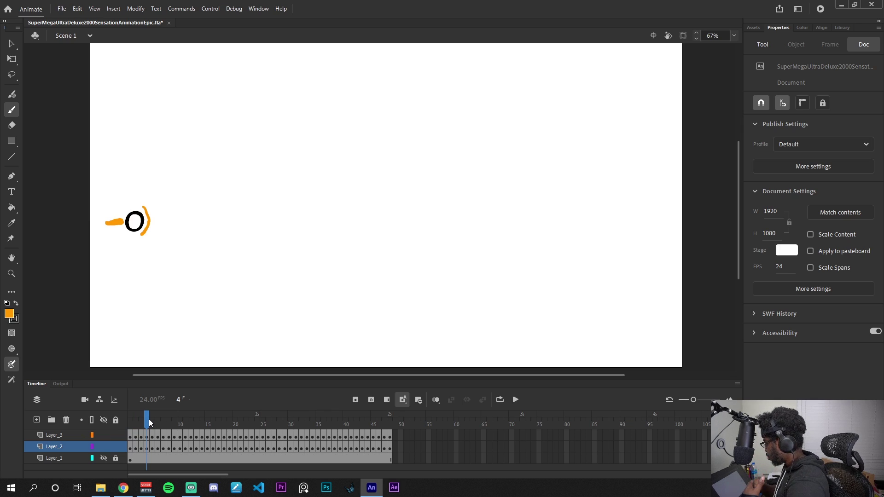
- Scrub through the timeline to frame 48 to review the circle animation with its orange trail
left_click_drag(148, 420, 215, 428)
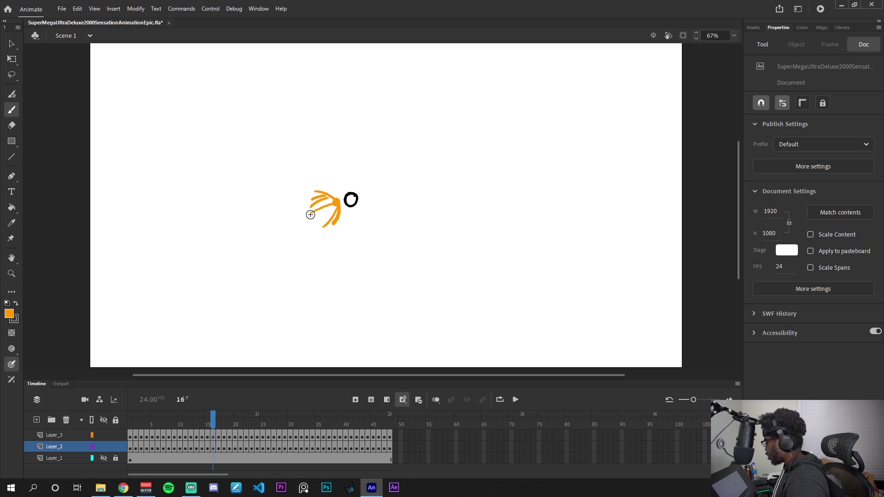
left_click(235, 424)
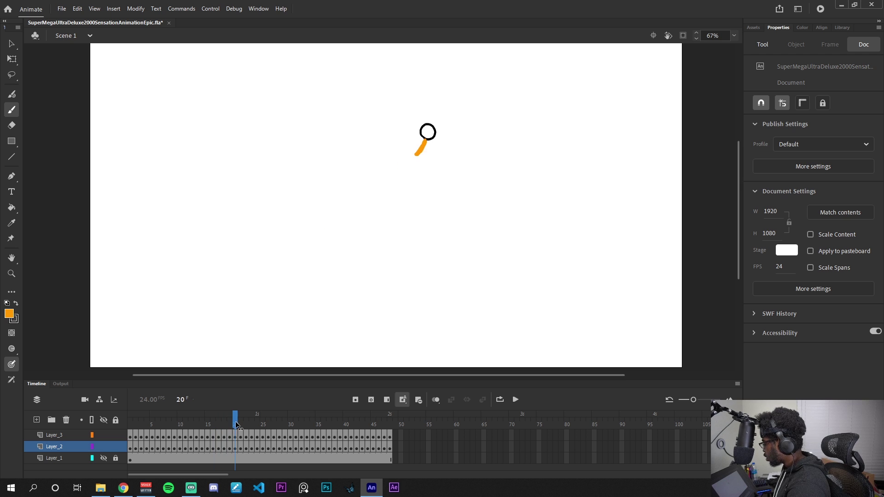
left_click_drag(236, 425, 389, 446)
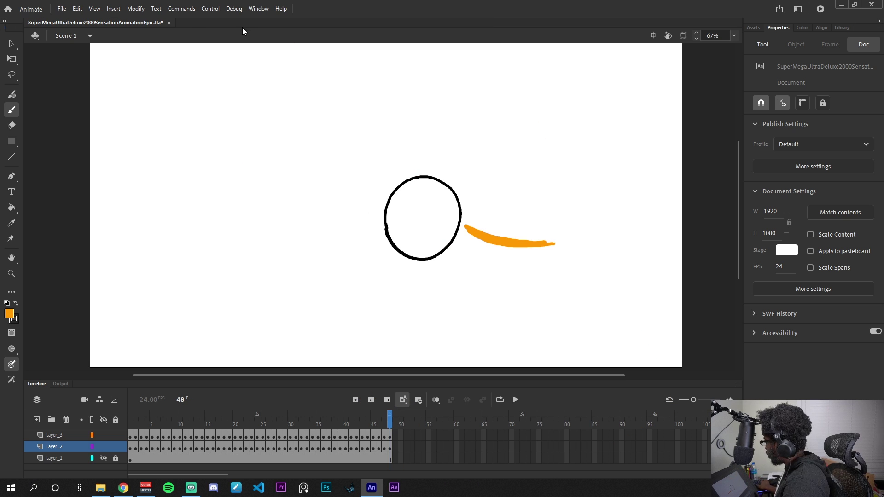
- Open the document's publish settings and turn off the HTML Wrapper output format
left_click(66, 9)
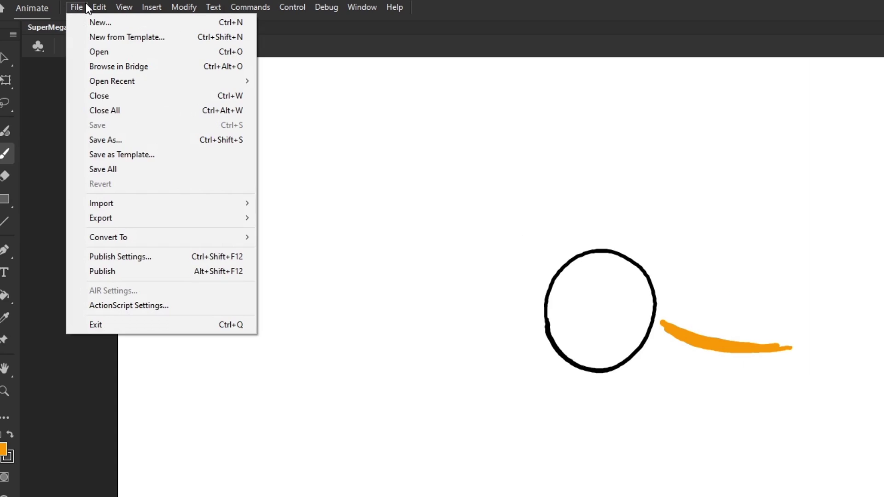
left_click(192, 257)
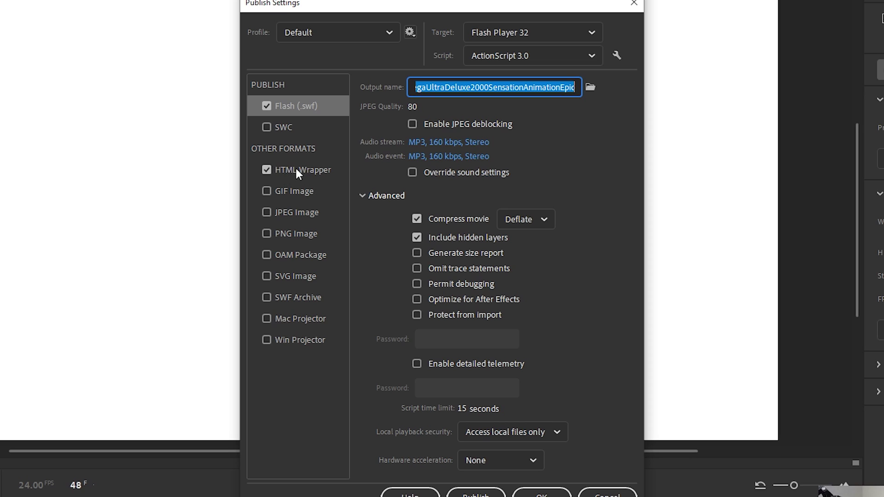
left_click(267, 170)
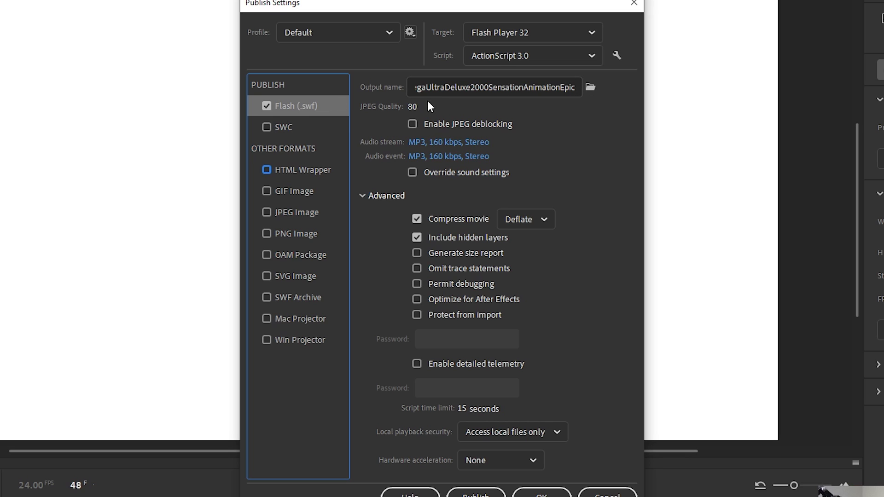
- Set the AnimationCourse folder as the SWF publish destination and exclude hidden layers from the output
left_click(590, 87)
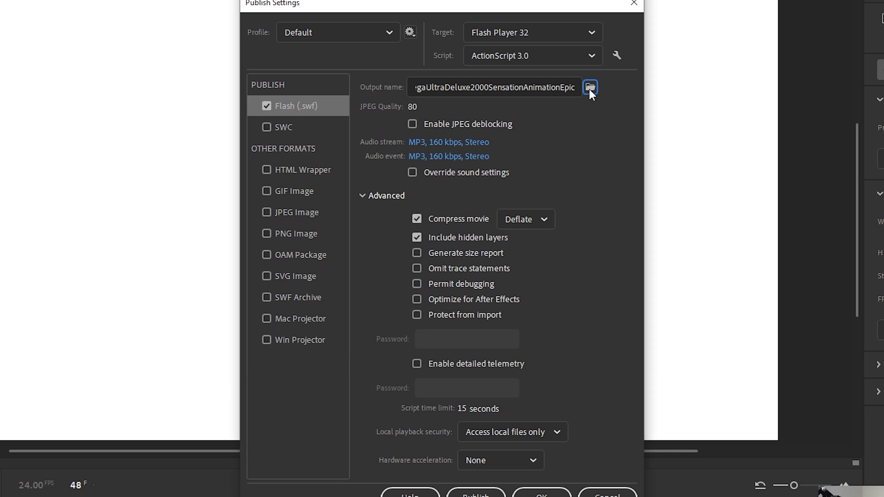
left_click(590, 88)
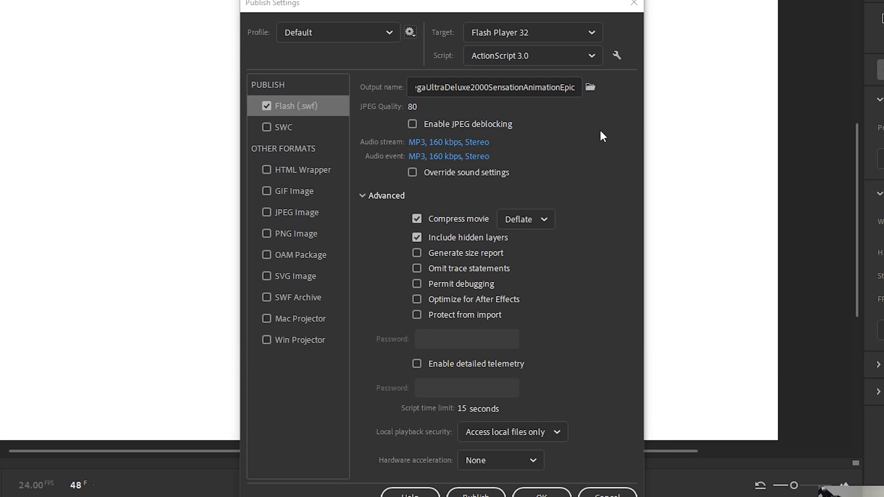
left_click(748, 338)
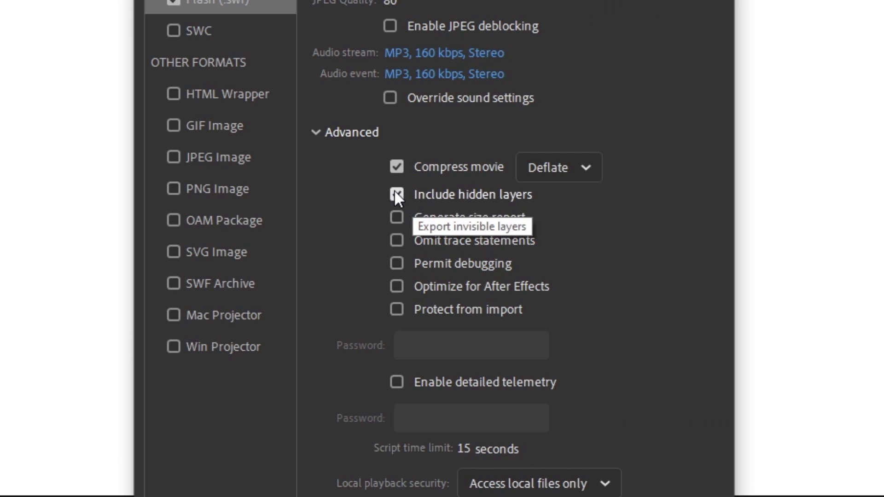
left_click(394, 189)
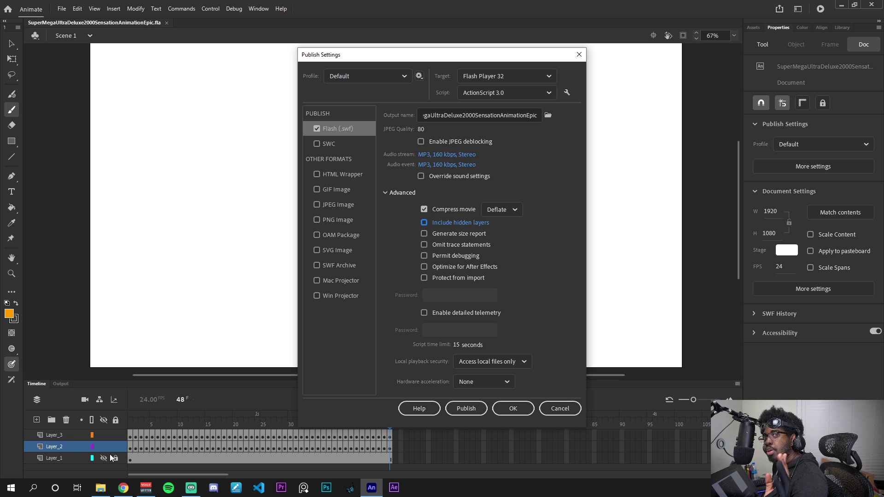
left_click(506, 410)
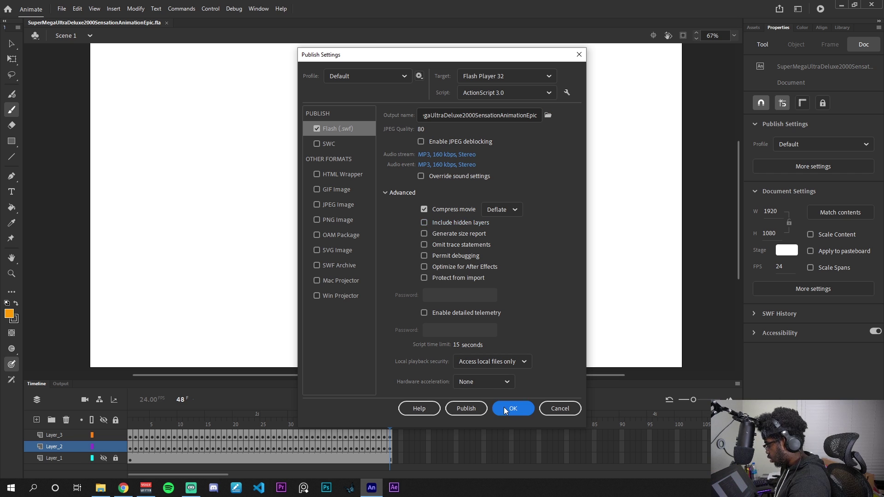
- Export the entire movie as a 1920 × 1080 H.264 video named SuperMegaUltraDeluxe2000SensationAnimationEpic to the AnimationCourse folder
left_click(58, 10)
mouse_move(92, 153)
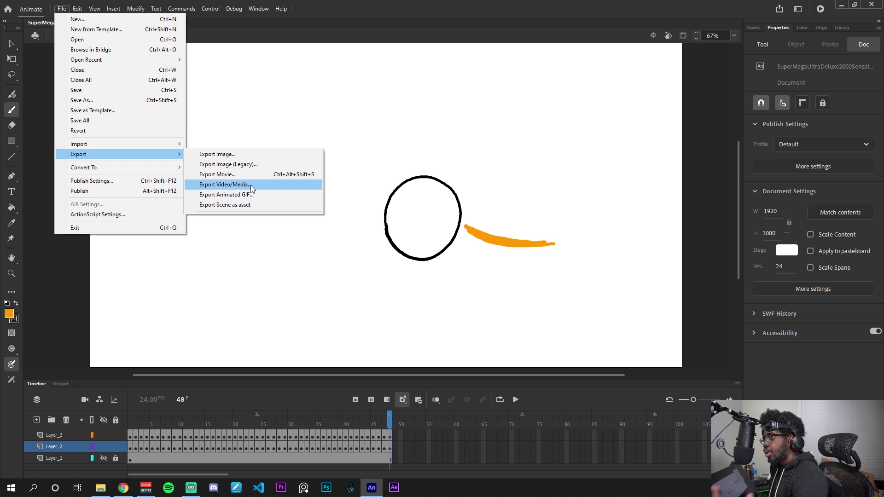
left_click(251, 185)
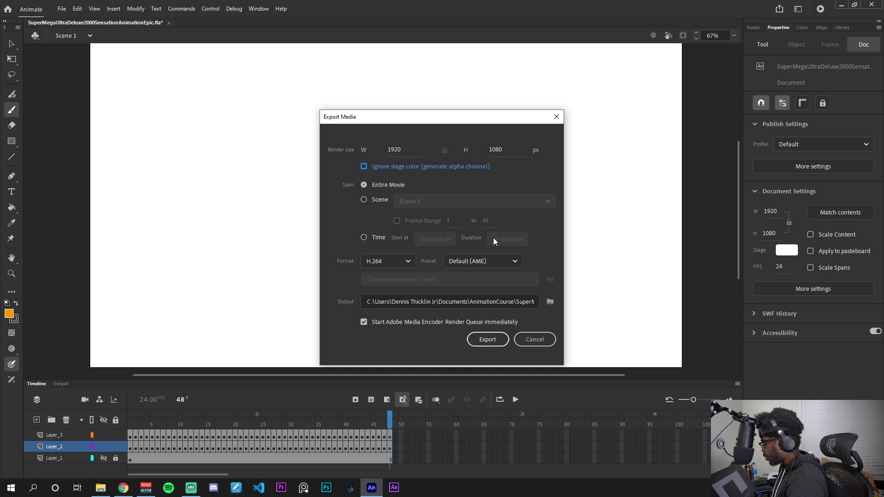
left_click(548, 302)
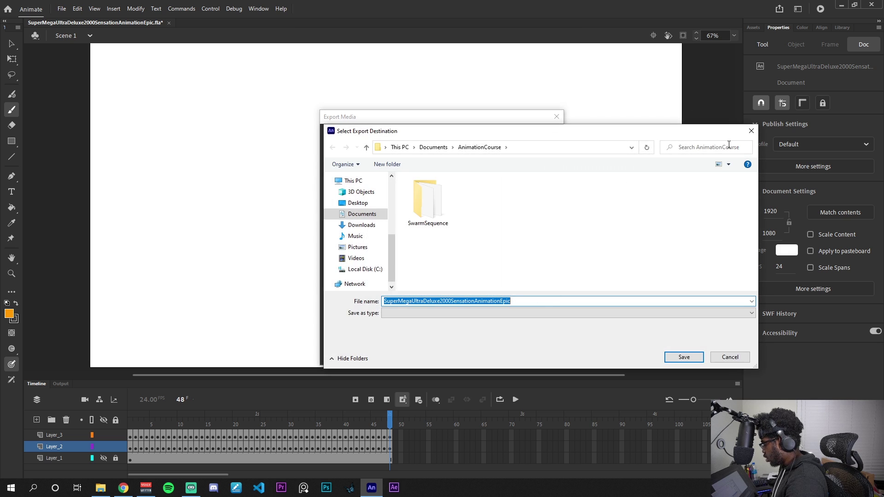
key("Return")
left_click(485, 340)
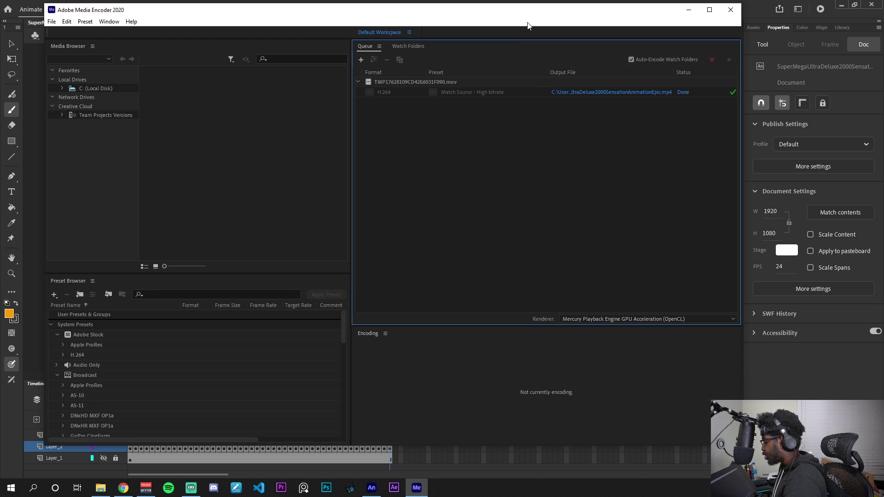
- Open the exported SuperMegaUltraDeluxe2000SensationAnimationEpic video from the AnimationCourse folder in File Explorer
mouse_move(530, 12)
left_mouse_down()
mouse_move(536, 25)
mouse_move(528, 18)
left_mouse_up()
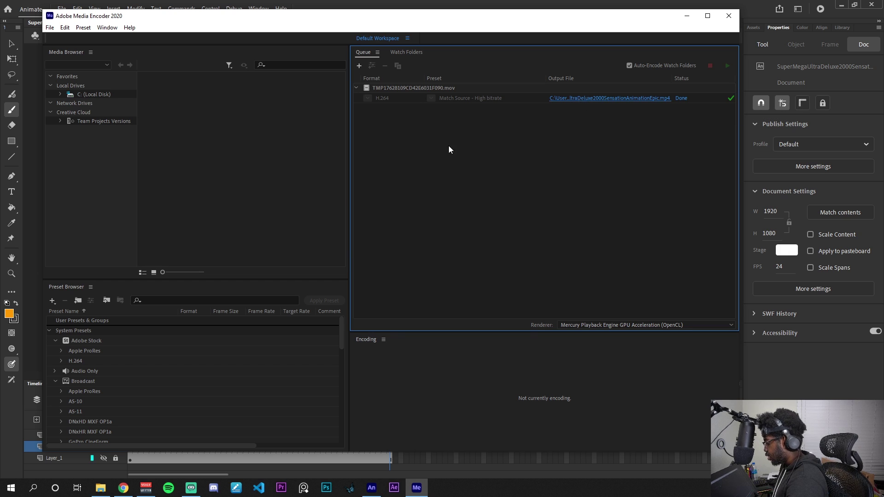
mouse_move(382, 189)
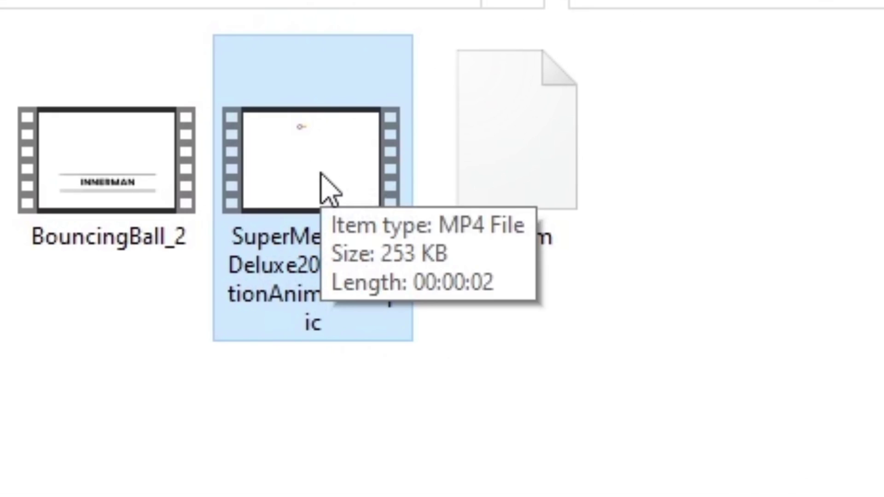
double_click(321, 173)
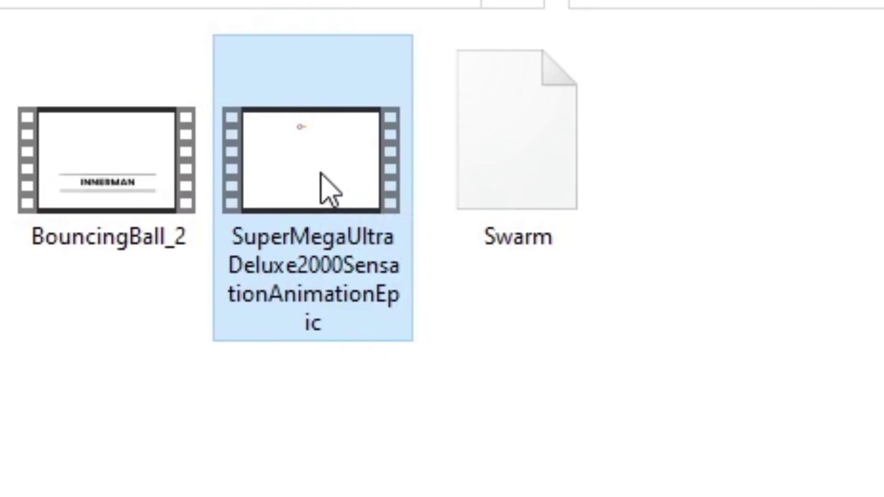